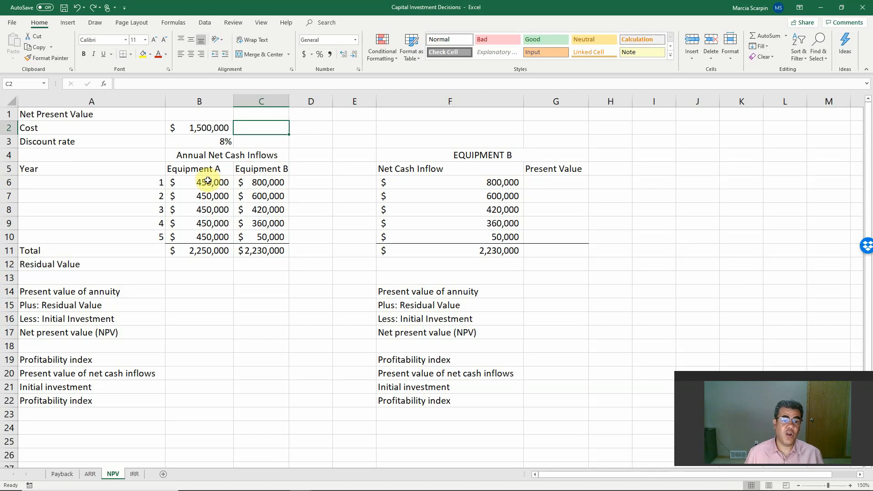
Enter a residual value of 0 for both Equipment A and Equipment B in row 12.
{"action": "left_click_drag", "start_coordinate": [196, 182], "coordinate": [261, 244]}
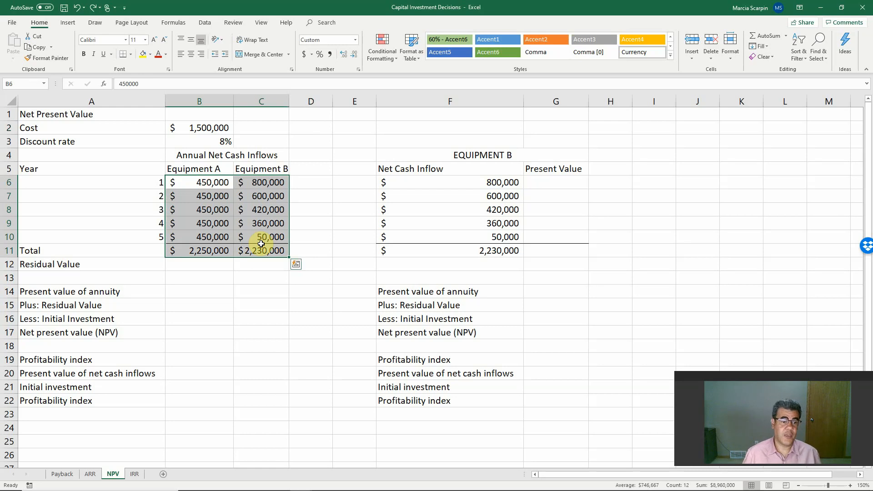
{"action": "left_click", "coordinate": [203, 266]}
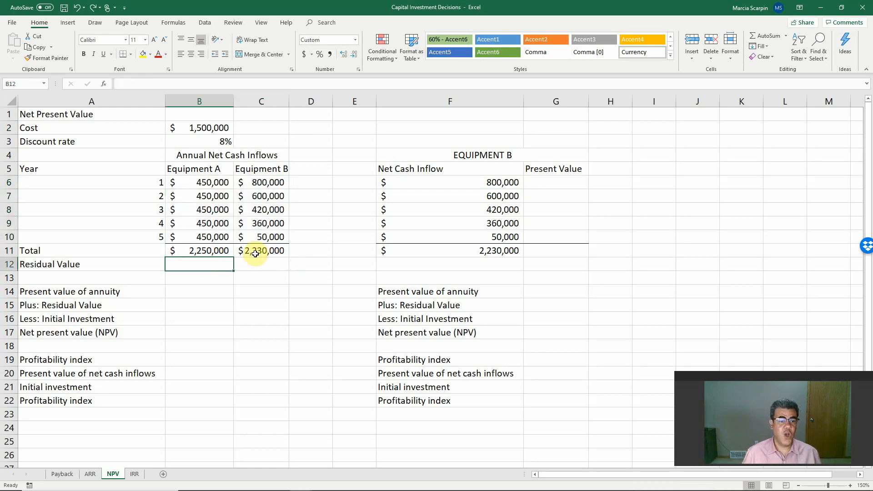
{"action": "type", "text": "0"}
{"action": "key", "text": "Tab"}
{"action": "type", "text": "0"}
{"action": "key", "text": "Tab"}
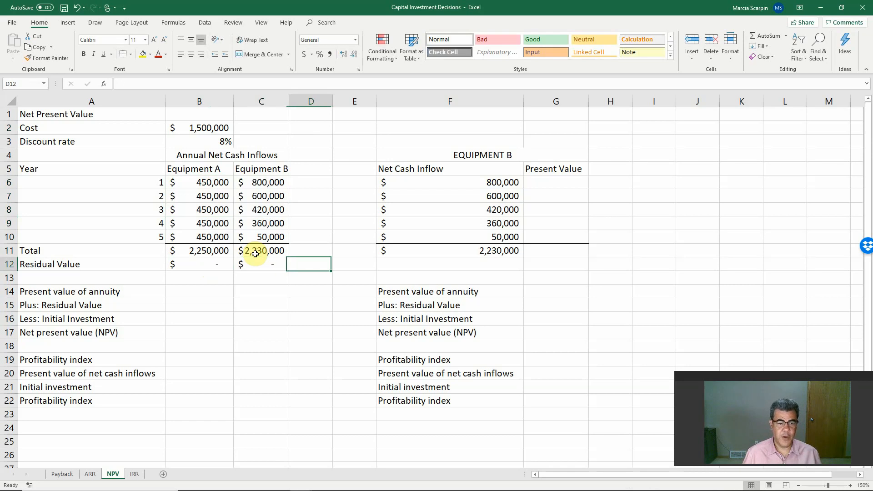
Examine the yearly net cash inflows of Equipment A and B, and review the IRR, Payback and ARR sheets before returning to the NPV sheet.
{"action": "left_click_drag", "start_coordinate": [207, 182], "coordinate": [201, 236]}
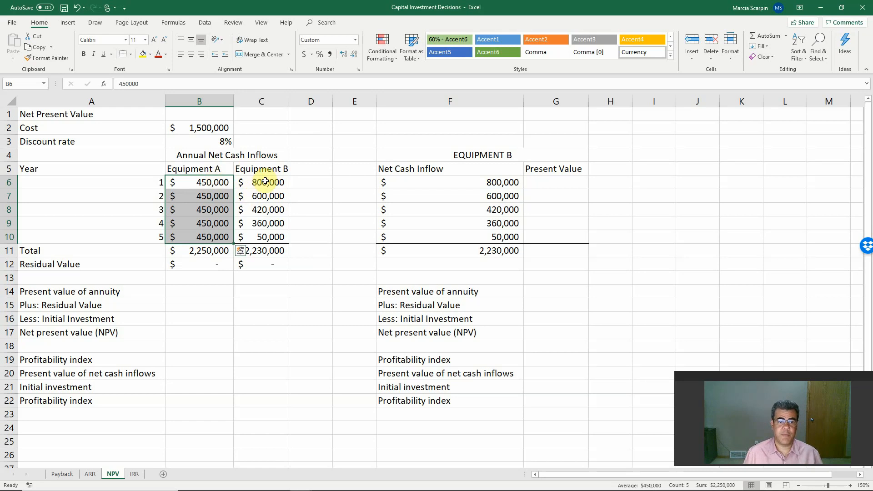
{"action": "left_click_drag", "start_coordinate": [266, 182], "coordinate": [266, 233]}
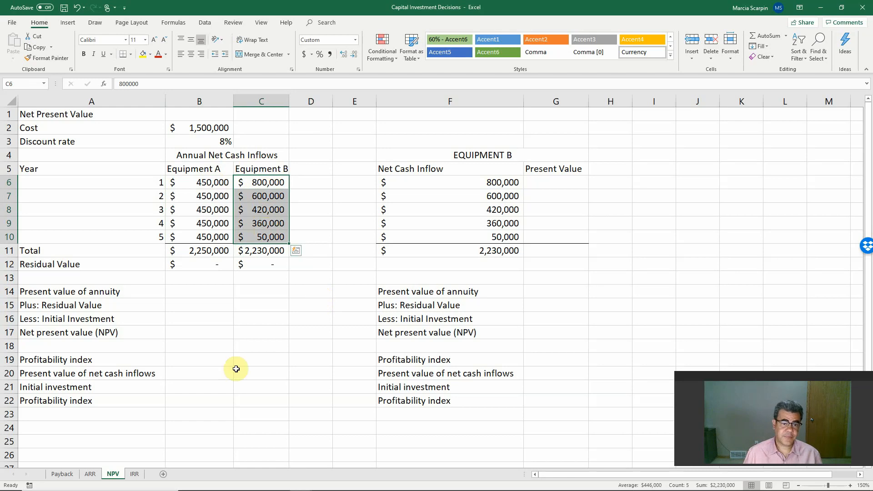
{"action": "left_click", "coordinate": [135, 475]}
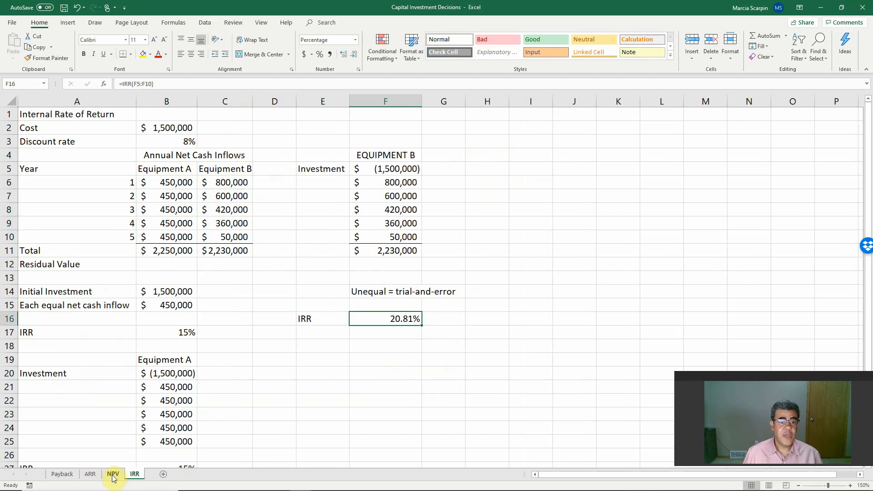
{"action": "left_click", "coordinate": [113, 474]}
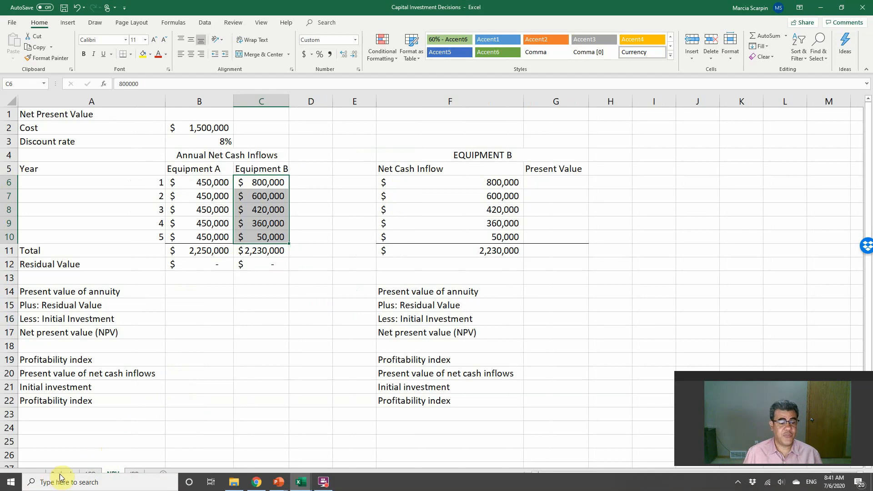
{"action": "left_click", "coordinate": [61, 474]}
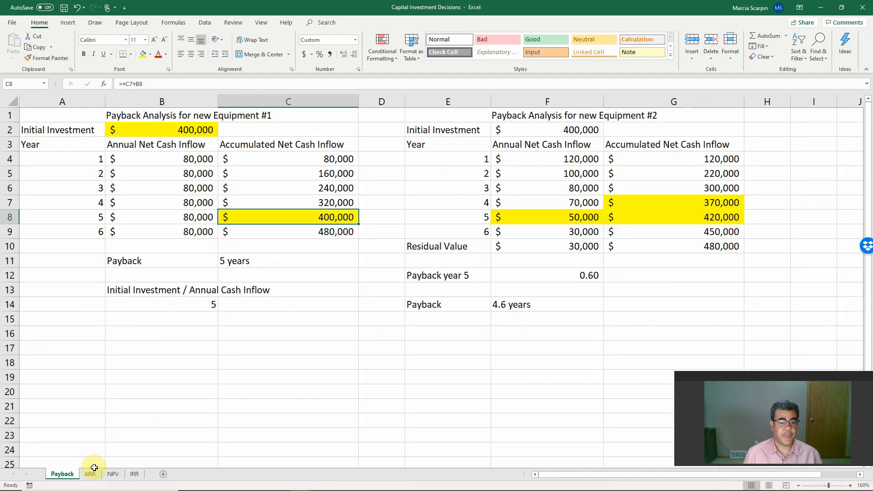
{"action": "left_click", "coordinate": [90, 474]}
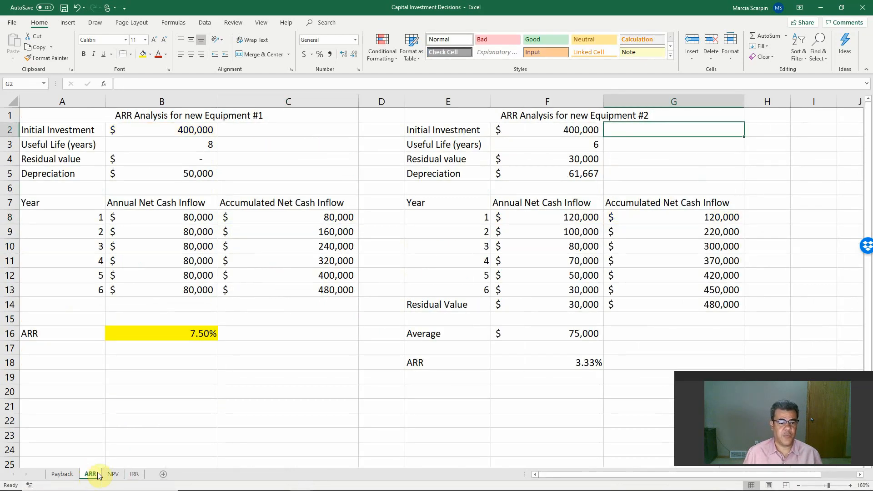
{"action": "left_click", "coordinate": [135, 474]}
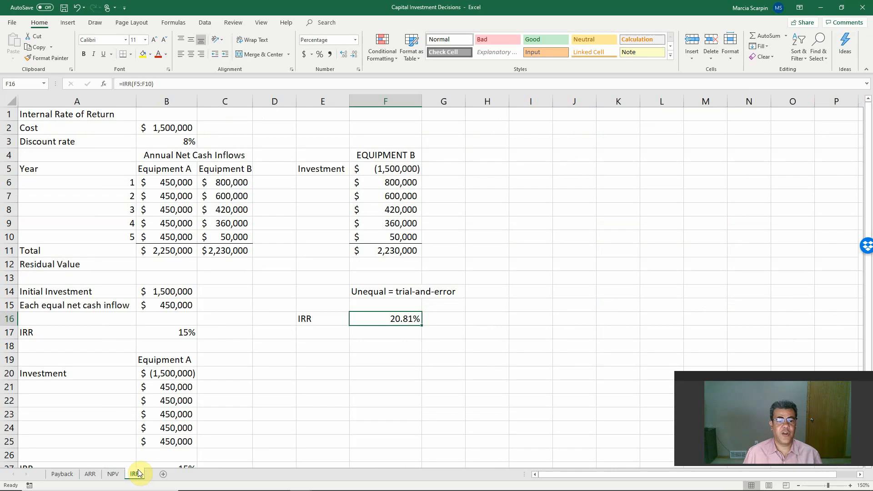
{"action": "left_click", "coordinate": [111, 475]}
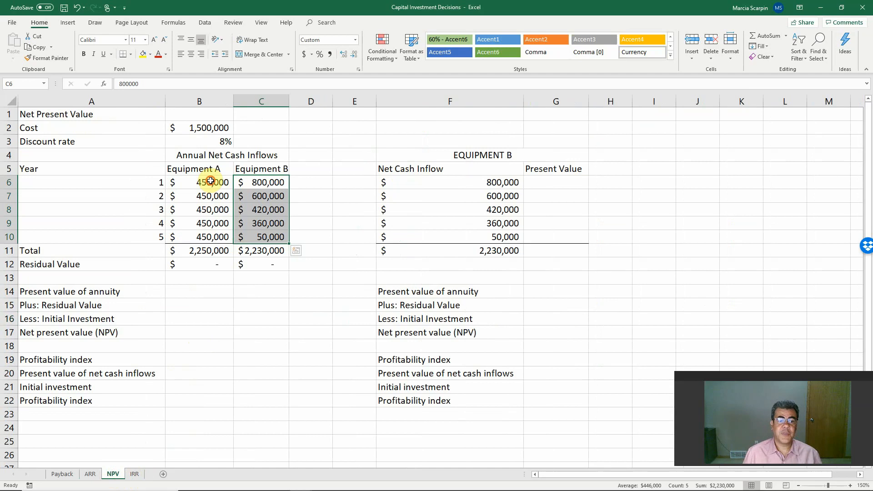
{"action": "left_click_drag", "start_coordinate": [210, 183], "coordinate": [236, 237]}
{"action": "left_click", "coordinate": [221, 237], "text": "shift"}
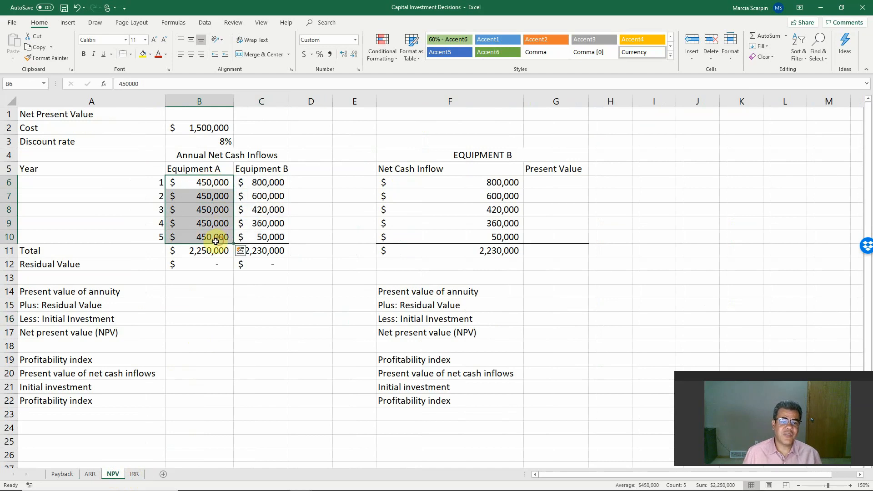
{"action": "left_click", "coordinate": [200, 184]}
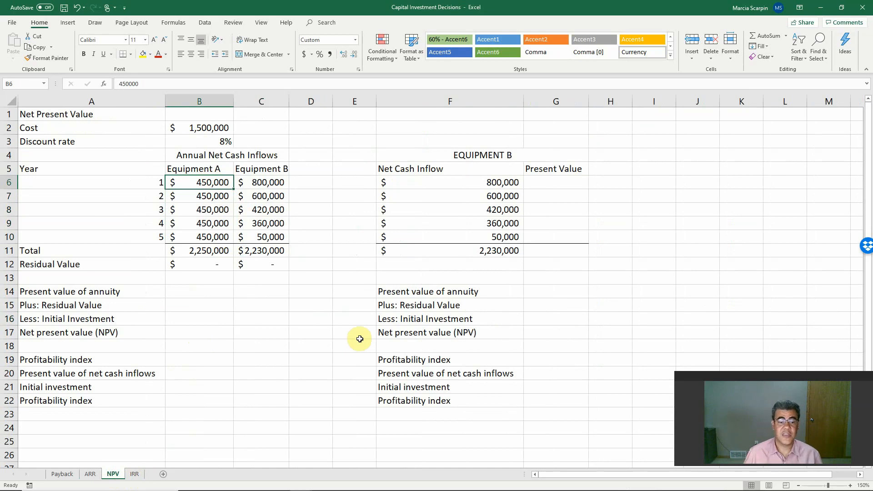
{"action": "left_click", "coordinate": [194, 182]}
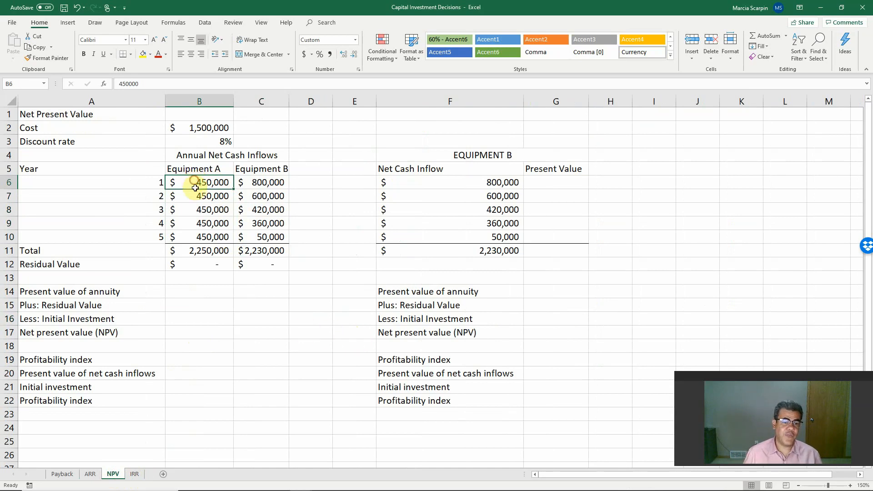
{"action": "left_click_drag", "start_coordinate": [196, 188], "coordinate": [188, 231]}
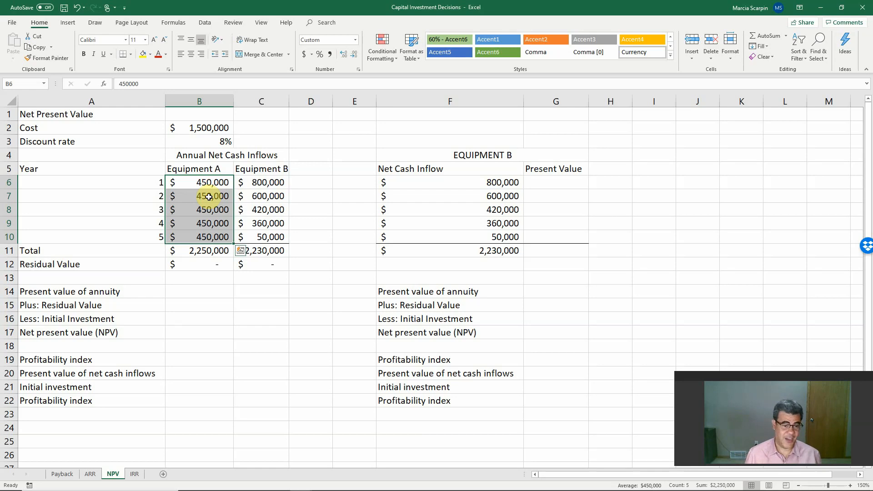
Insert the PV function, chosen from the list of all functions, in B14 for Equipment A's present value of annuity.
{"action": "left_click", "coordinate": [181, 286]}
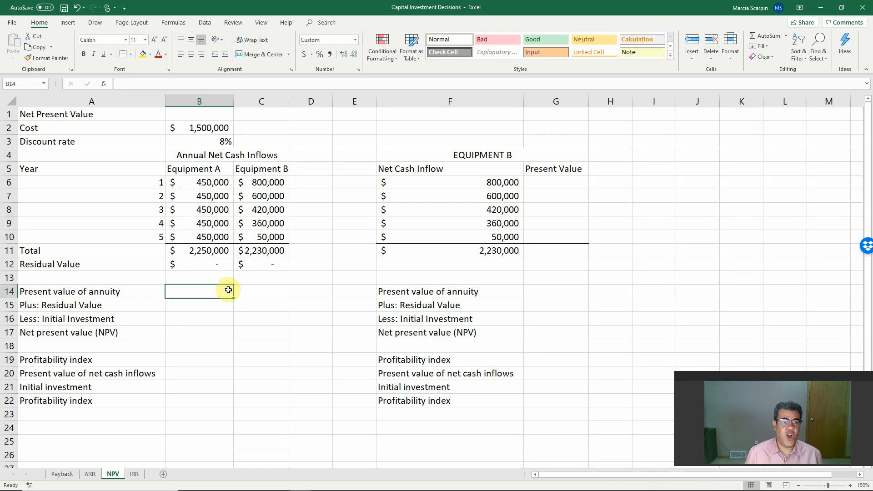
{"action": "left_click", "coordinate": [173, 23]}
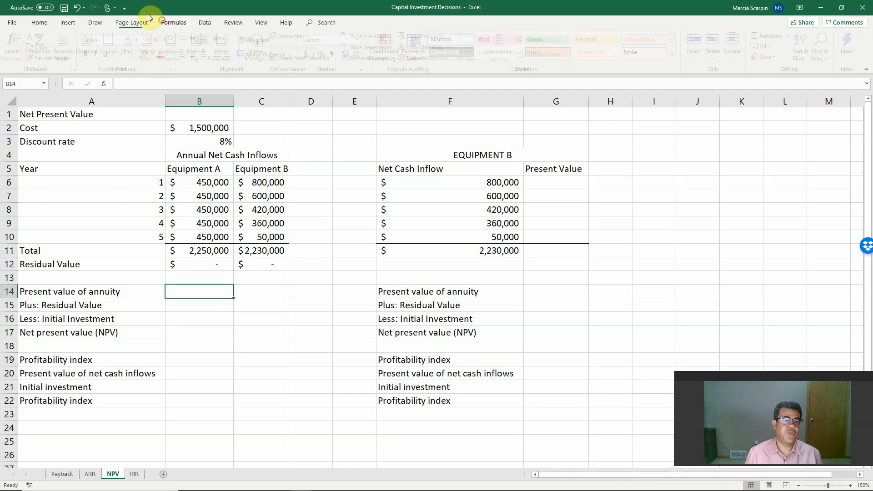
{"action": "left_click", "coordinate": [15, 46]}
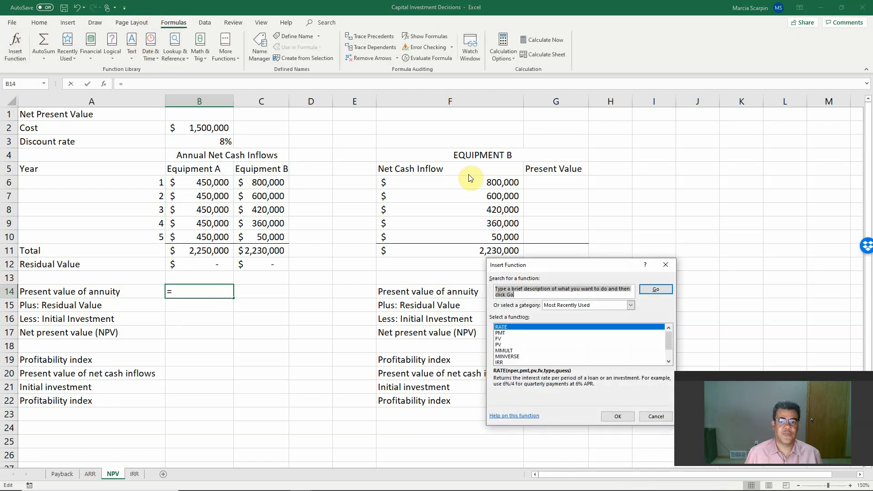
{"action": "left_click", "coordinate": [585, 305]}
{"action": "left_click", "coordinate": [544, 318]}
{"action": "left_click", "coordinate": [535, 339]}
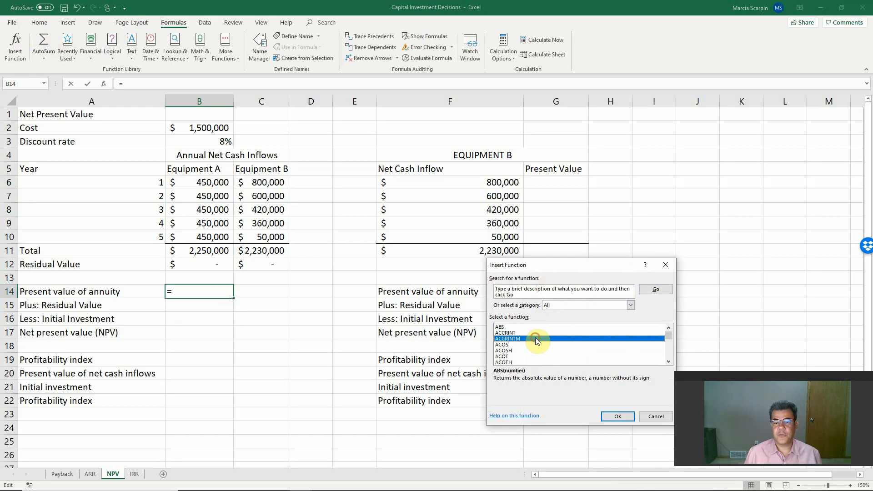
{"action": "key", "text": "p"}
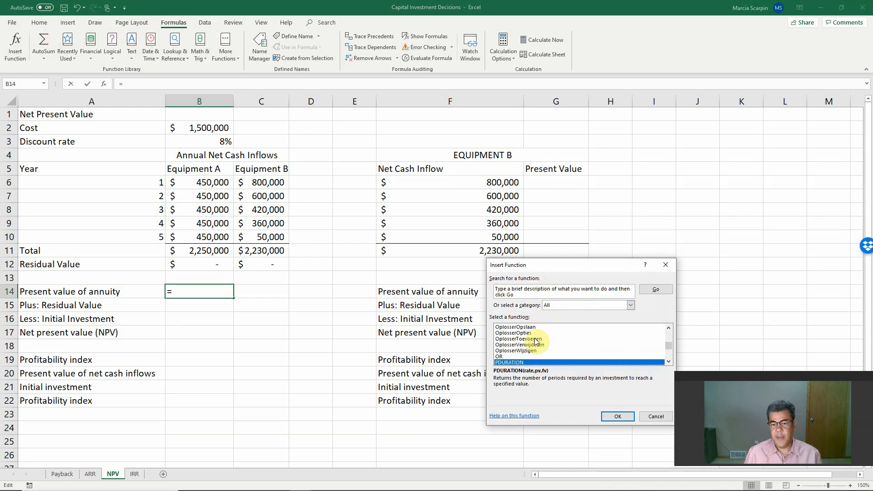
{"action": "scroll", "coordinate": [534, 345], "scroll_direction": "down", "scroll_amount": 5}
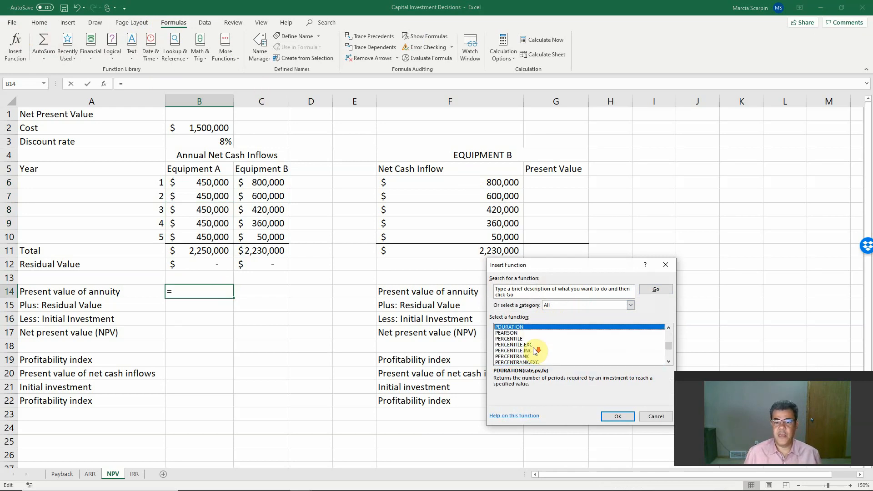
{"action": "scroll", "coordinate": [534, 348], "scroll_direction": "down", "scroll_amount": 5}
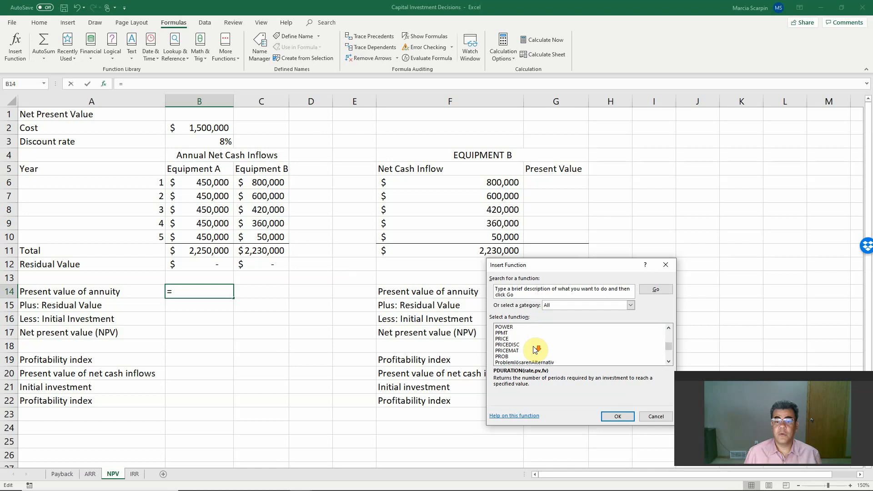
{"action": "scroll", "coordinate": [535, 349], "scroll_direction": "down", "scroll_amount": 4}
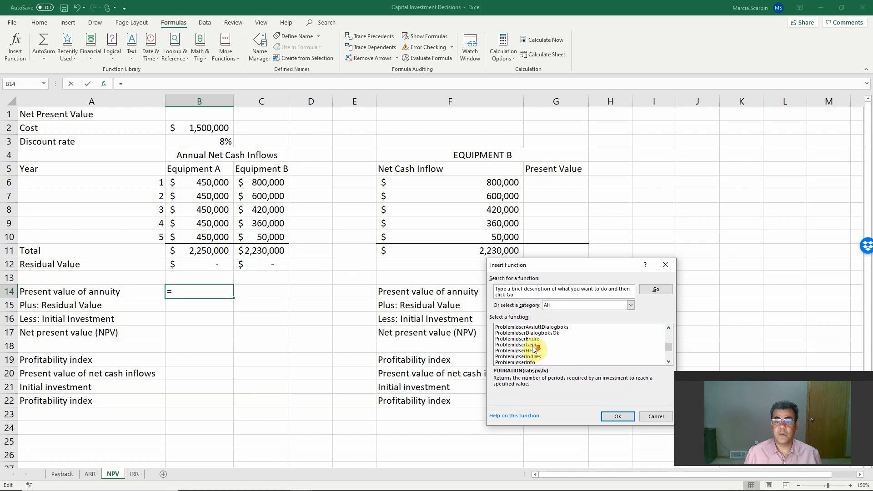
{"action": "left_click", "coordinate": [502, 357]}
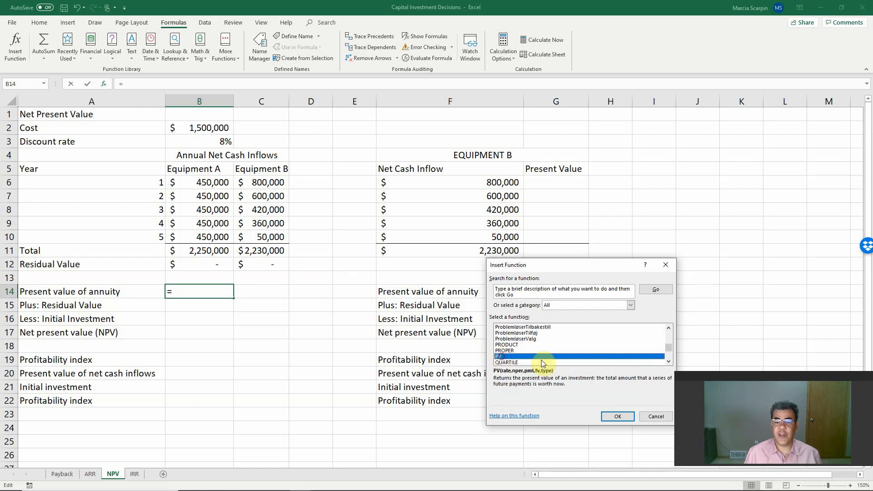
{"action": "left_click", "coordinate": [618, 417]}
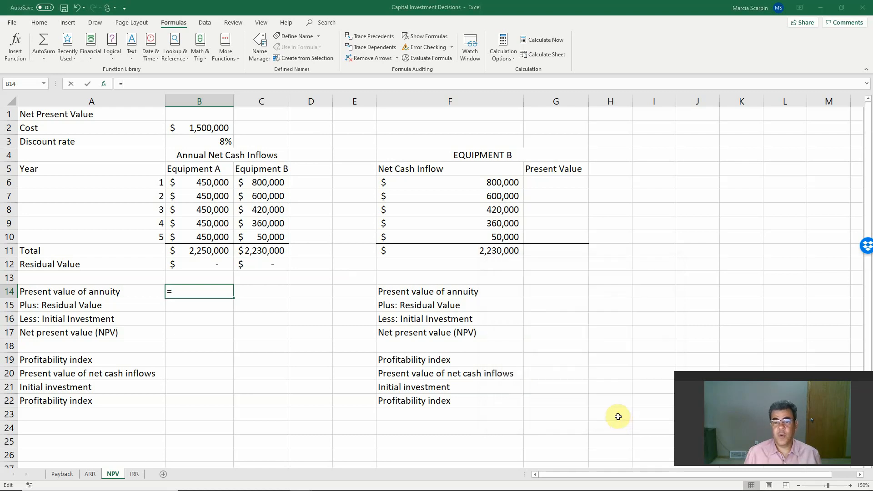
Fill in the PV arguments with Rate B3, Nper A10, Pmt -B6 and Fv B12, and accept the formula.
{"action": "left_click", "coordinate": [204, 144]}
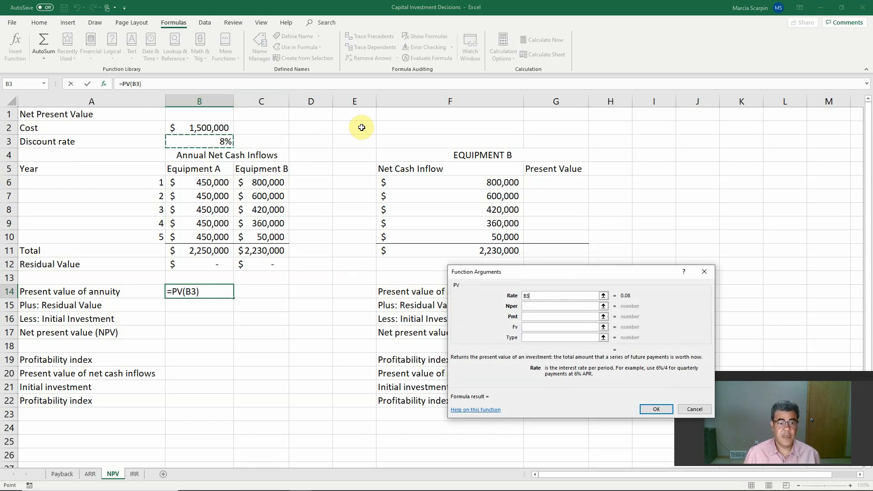
{"action": "key", "text": "Tab"}
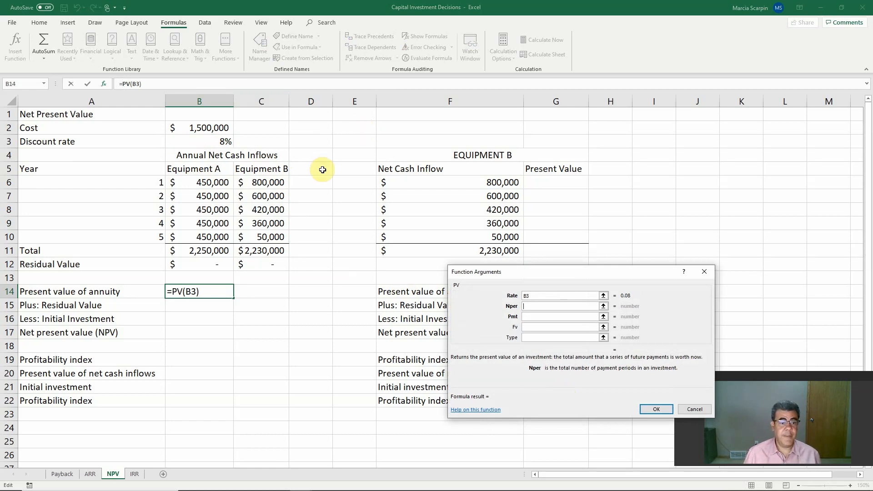
{"action": "left_click", "coordinate": [136, 235]}
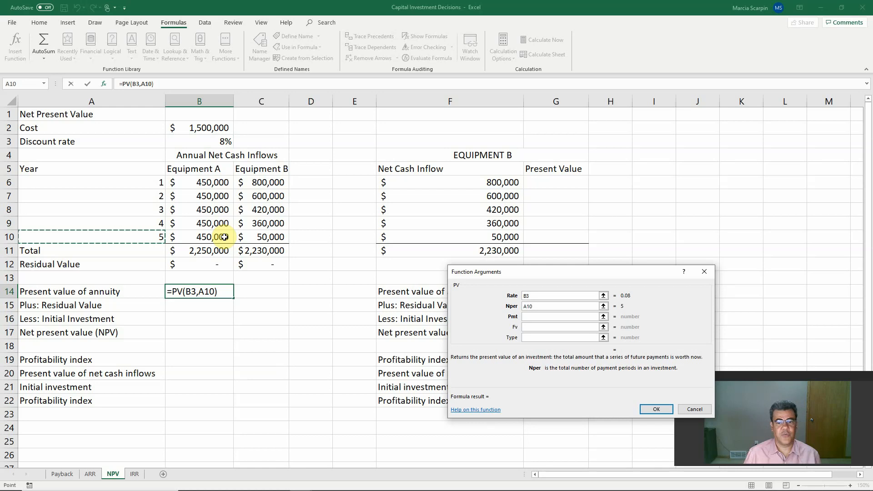
{"action": "key", "text": "Tab"}
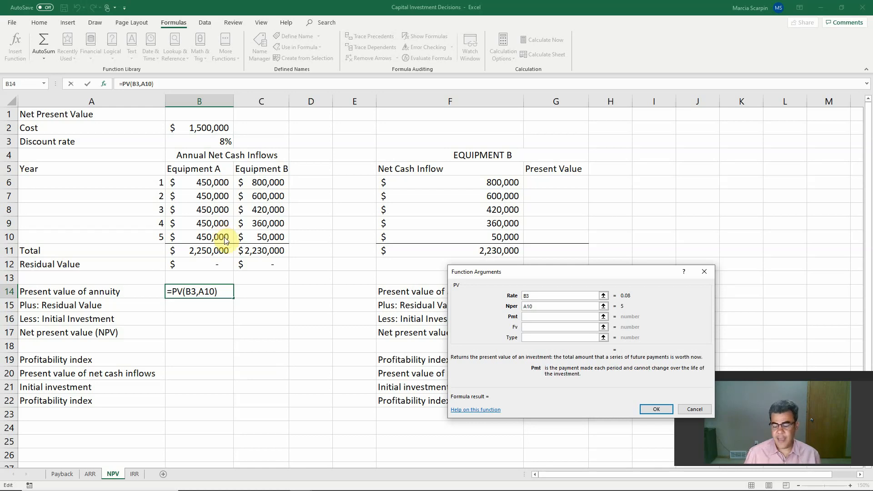
{"action": "type", "text": "-"}
{"action": "left_click", "coordinate": [214, 180]}
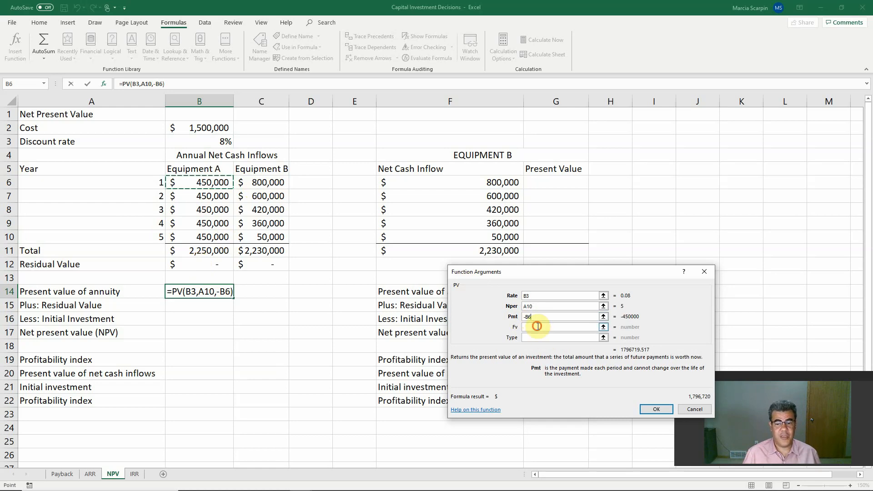
{"action": "key", "text": "Tab"}
{"action": "left_click", "coordinate": [202, 263]}
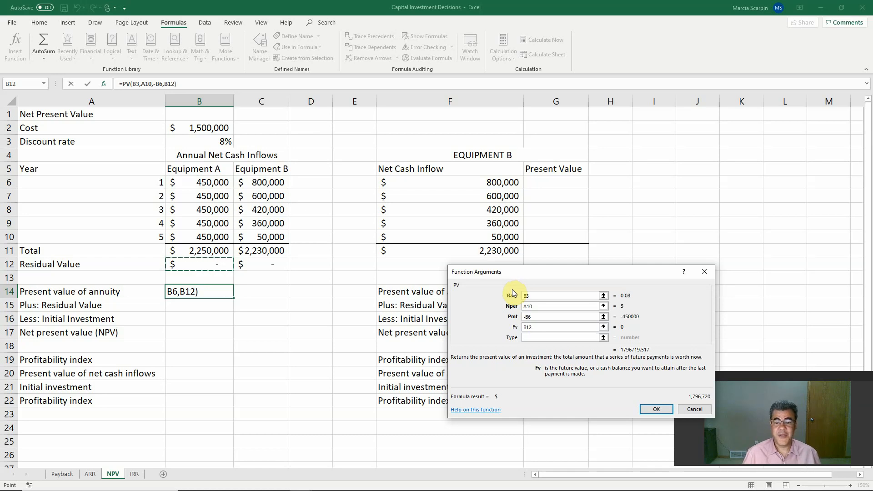
{"action": "left_click", "coordinate": [658, 410]}
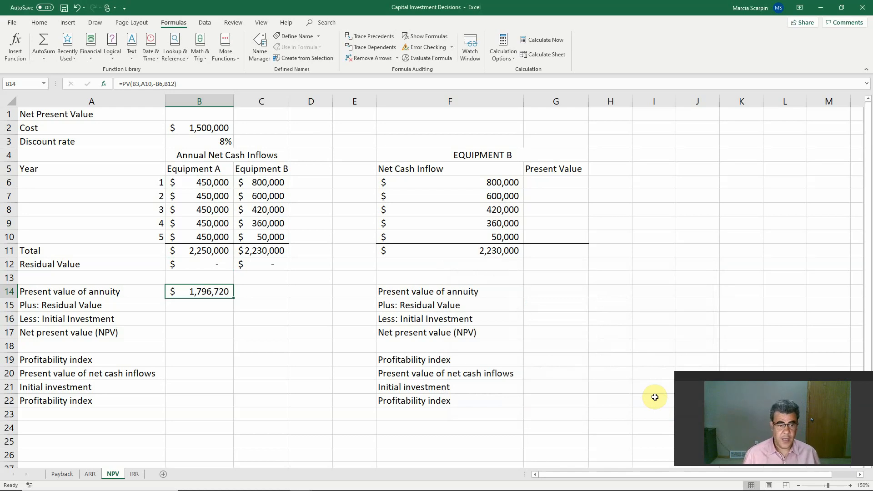
Link Equipment A's residual value line in B15 to cell B12.
{"action": "key", "text": "Down"}
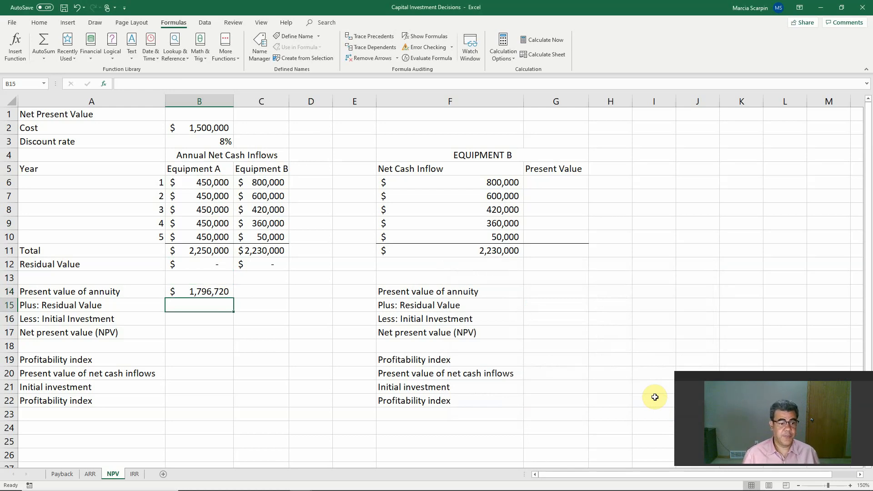
{"action": "type", "text": "+"}
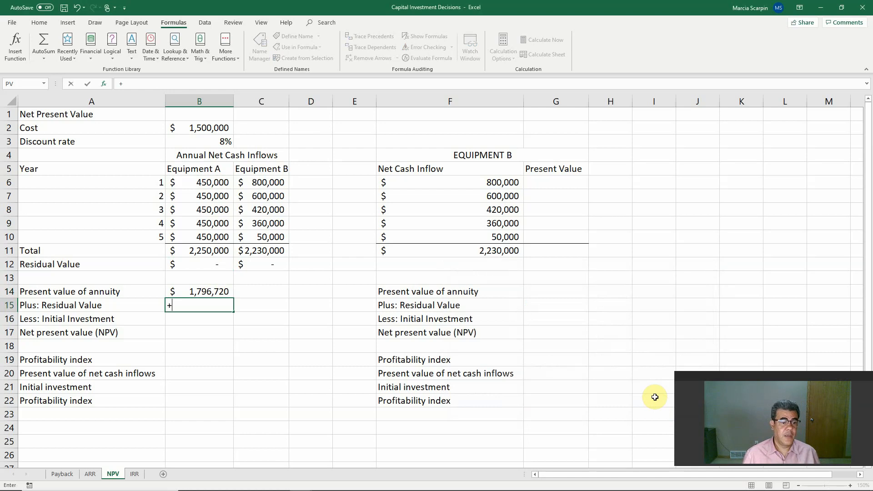
{"action": "left_click", "coordinate": [207, 264]}
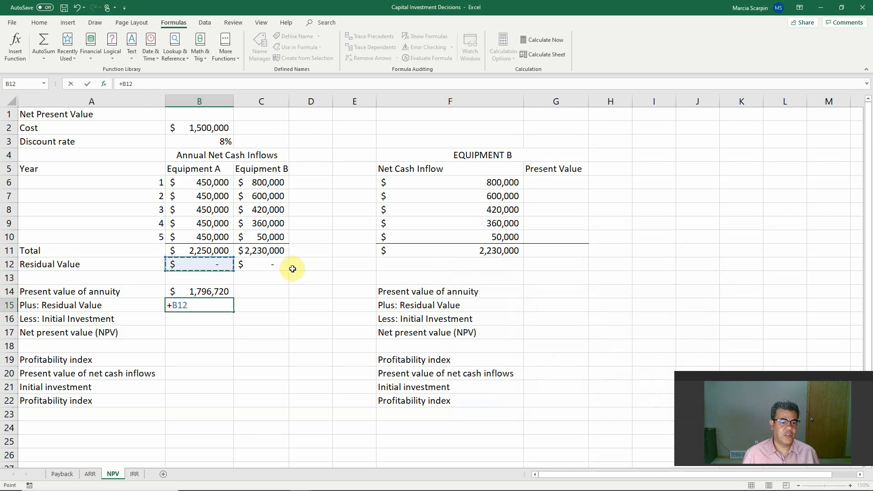
{"action": "key", "text": "Return"}
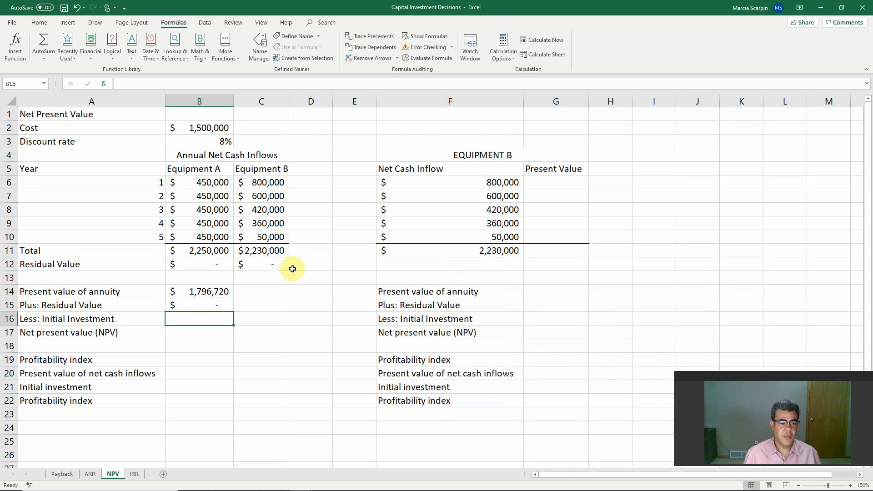
{"action": "key", "text": "Up"}
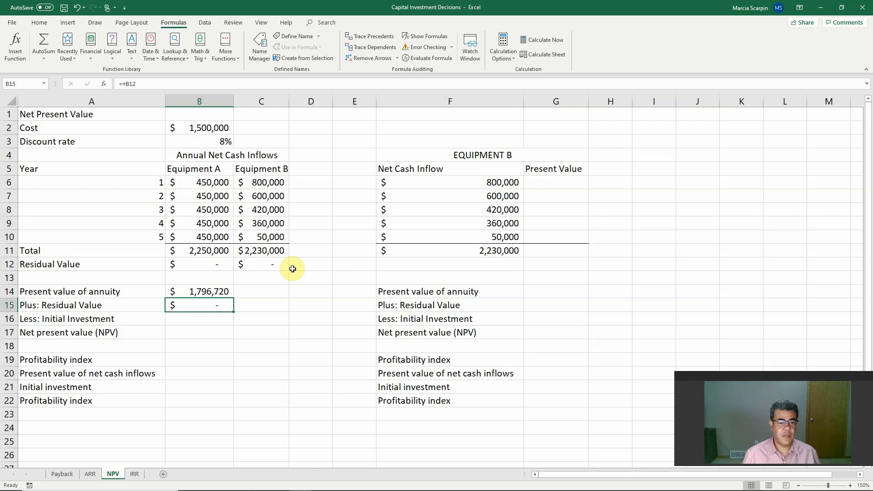
Clear the present value of annuity and residual value formulas in B14 and B15.
{"action": "left_click", "coordinate": [195, 292]}
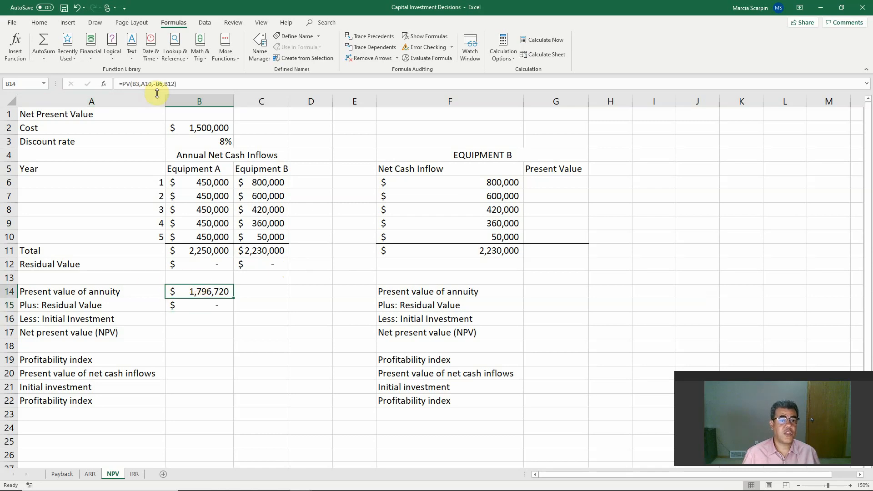
{"action": "key", "text": "Delete"}
{"action": "left_click", "coordinate": [209, 309]}
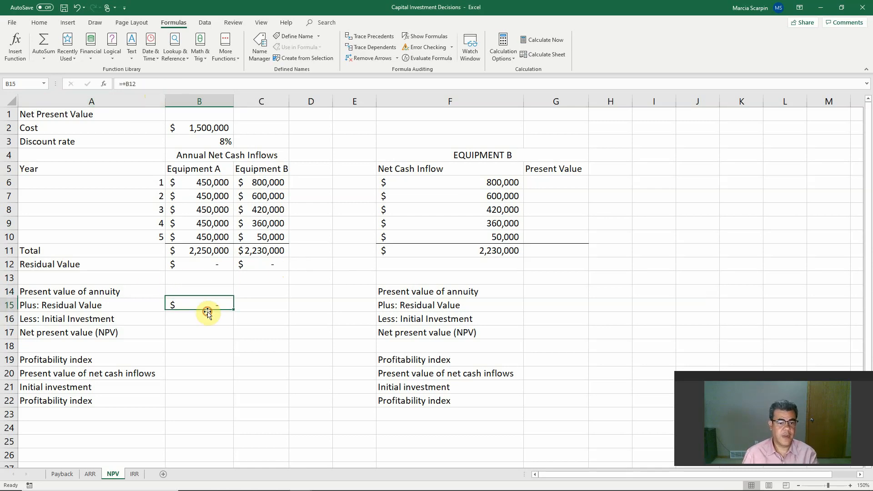
{"action": "key", "text": "Delete"}
Insert the PV function in B14 for Equipment A's present value of annuity, choosing it from all functions.
{"action": "left_click", "coordinate": [214, 294]}
{"action": "left_click", "coordinate": [18, 40]}
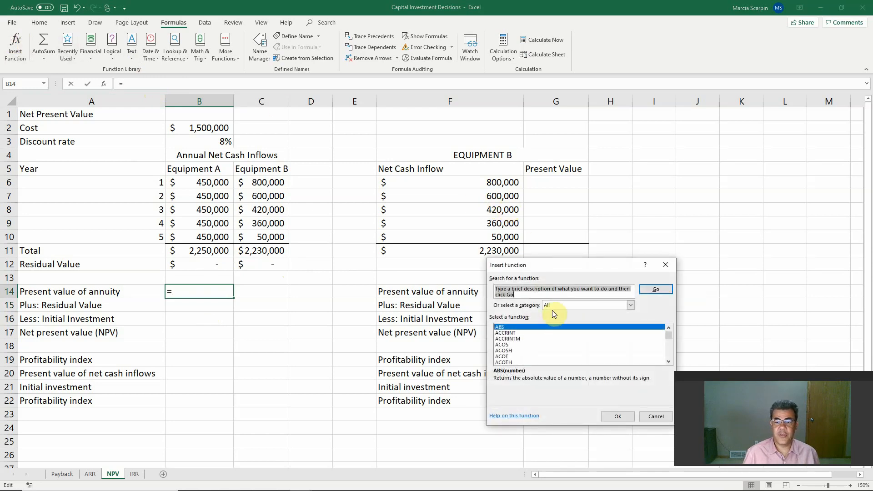
{"action": "left_click", "coordinate": [523, 351]}
{"action": "key", "text": "p"}
{"action": "scroll", "coordinate": [528, 349], "scroll_direction": "down", "scroll_amount": 5}
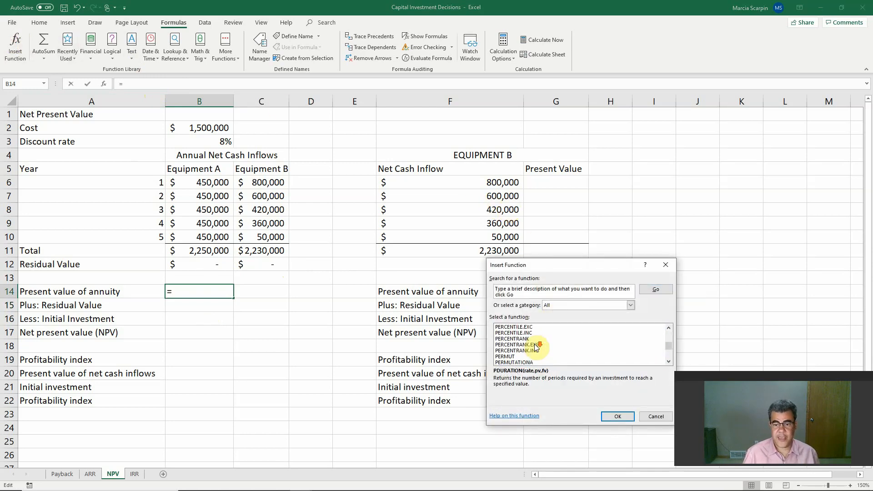
{"action": "scroll", "coordinate": [516, 346], "scroll_direction": "down", "scroll_amount": 6}
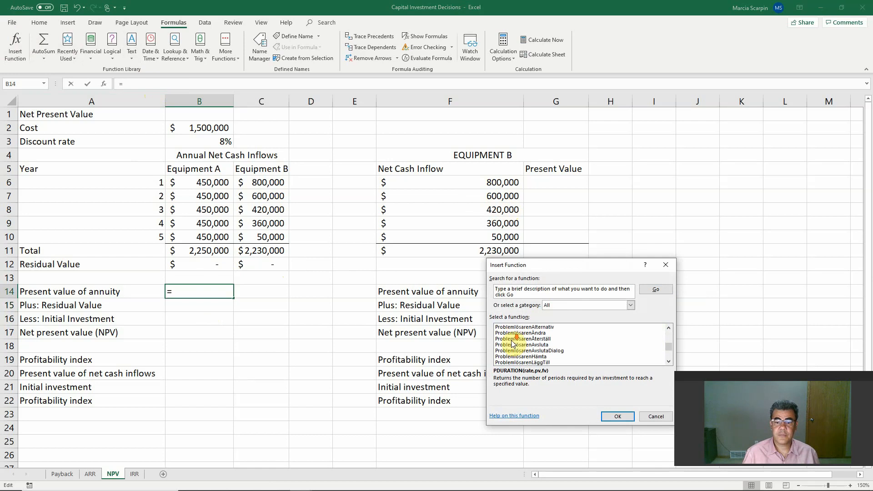
{"action": "scroll", "coordinate": [512, 346], "scroll_direction": "down", "scroll_amount": 4}
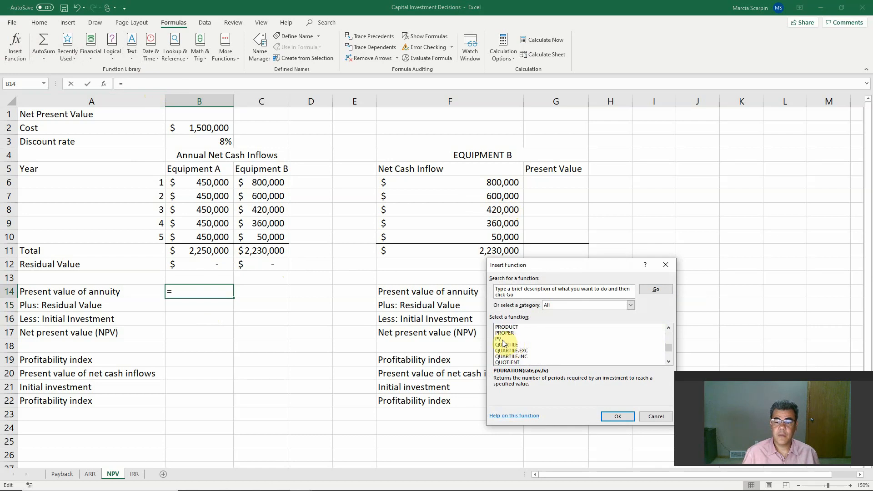
{"action": "left_click", "coordinate": [501, 338]}
{"action": "left_click", "coordinate": [627, 416]}
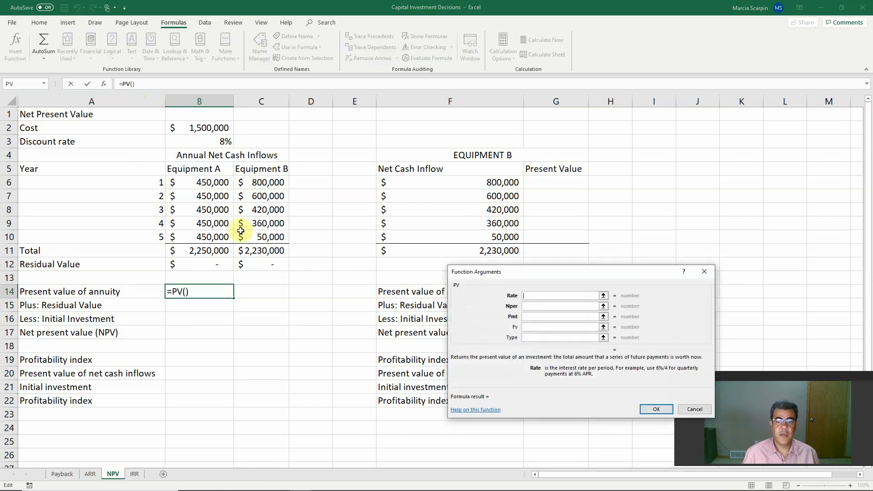
Set the PV arguments in B14 to Rate B3, Nper A10 and Pmt -B6, and accept the formula.
{"action": "left_click", "coordinate": [202, 143]}
{"action": "key", "text": "Tab"}
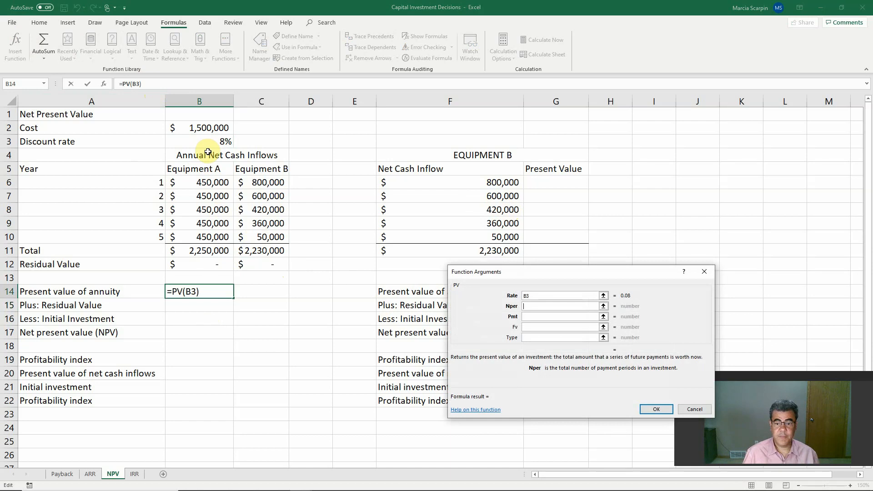
{"action": "left_click", "coordinate": [143, 237]}
{"action": "key", "text": "Tab"}
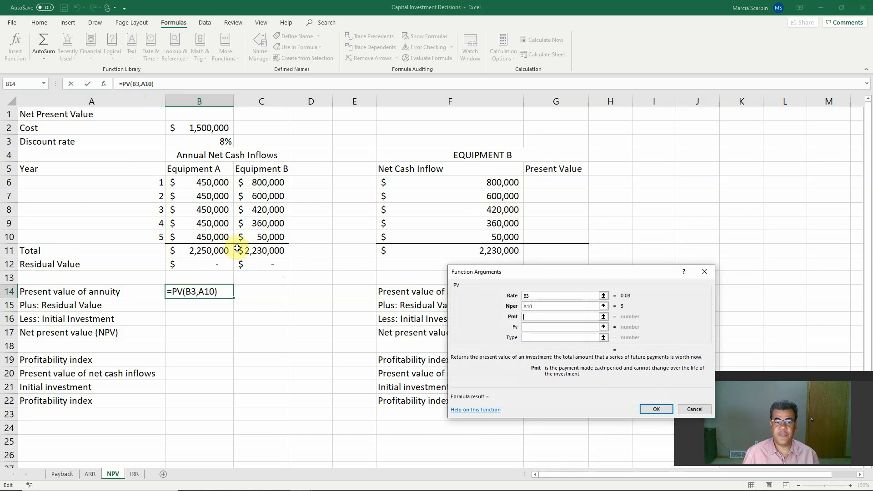
{"action": "type", "text": "-"}
{"action": "left_click", "coordinate": [202, 183]}
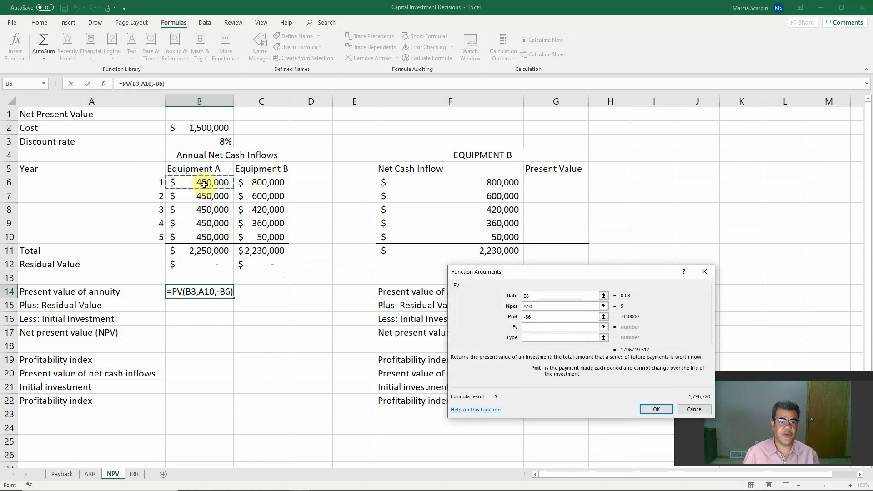
{"action": "left_click", "coordinate": [660, 410]}
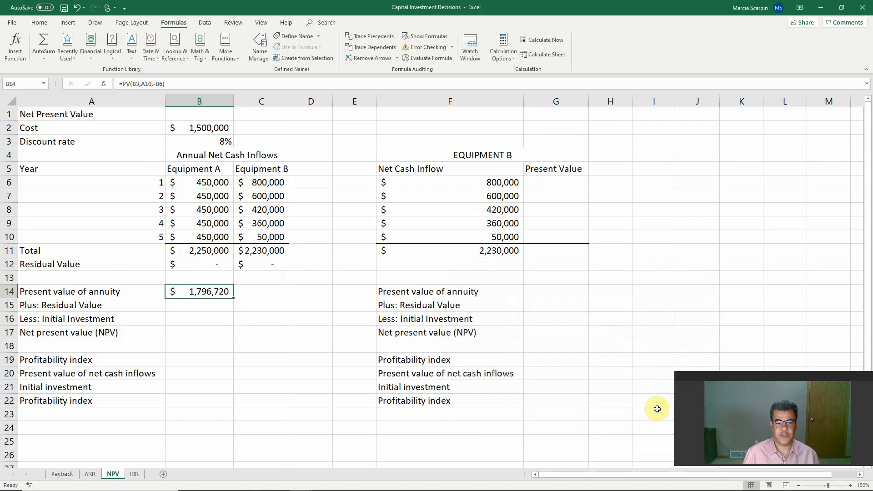
Insert the PV function in B15 for Equipment A's residual value, choosing it from the most recently used functions.
{"action": "left_click", "coordinate": [193, 308]}
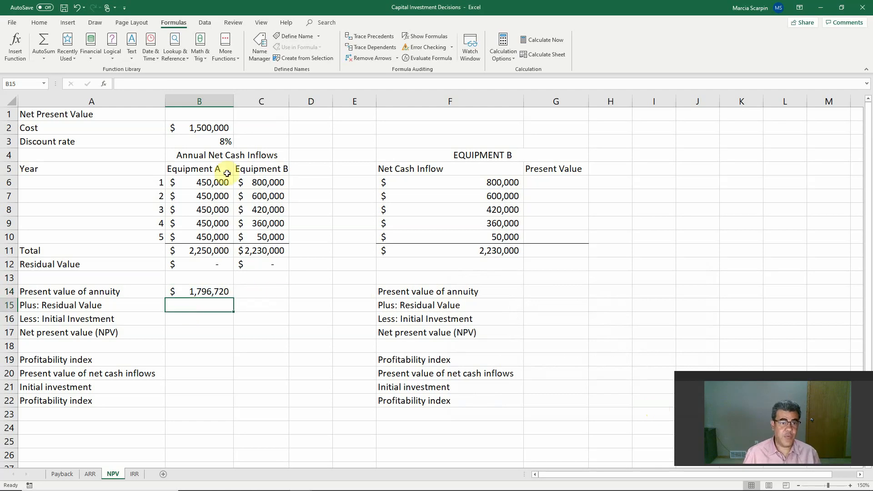
{"action": "left_click", "coordinate": [15, 44]}
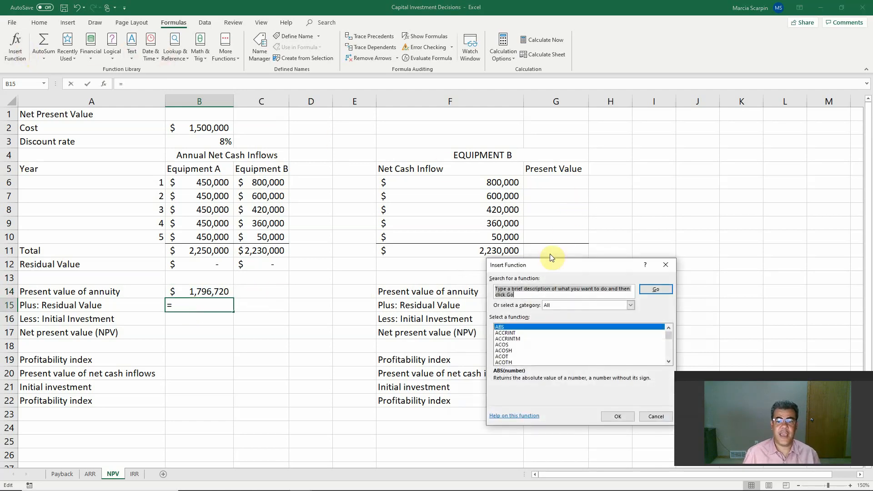
{"action": "left_click", "coordinate": [552, 305]}
{"action": "left_click", "coordinate": [557, 314]}
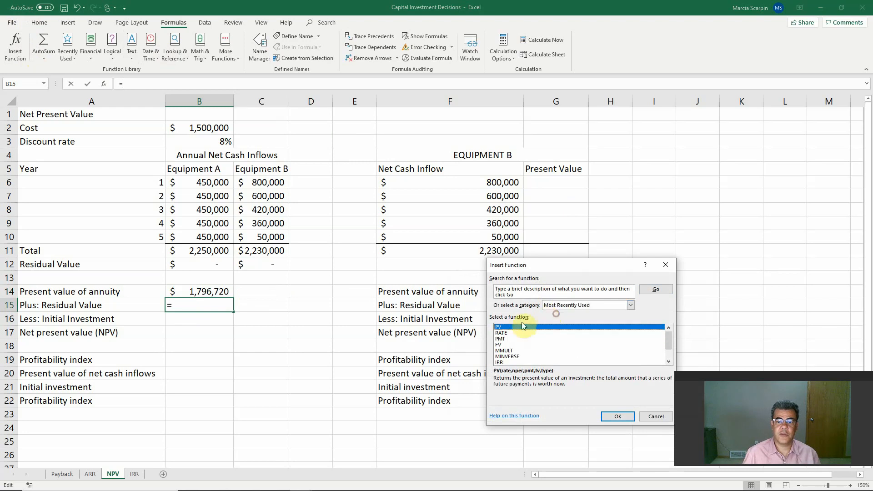
{"action": "left_click", "coordinate": [615, 417]}
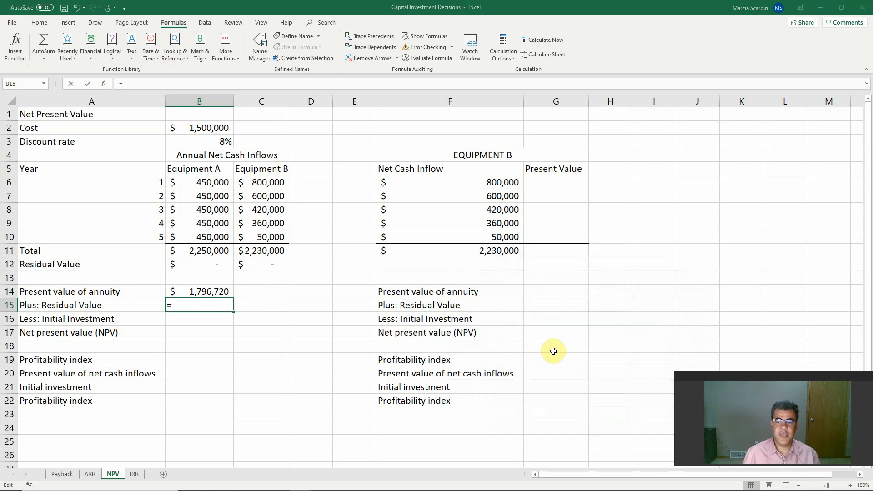
Fill in the PV arguments in B15 with Rate B3, Nper A10, Pmt empty and Fv -B12, and accept the formula.
{"action": "left_click", "coordinate": [199, 144]}
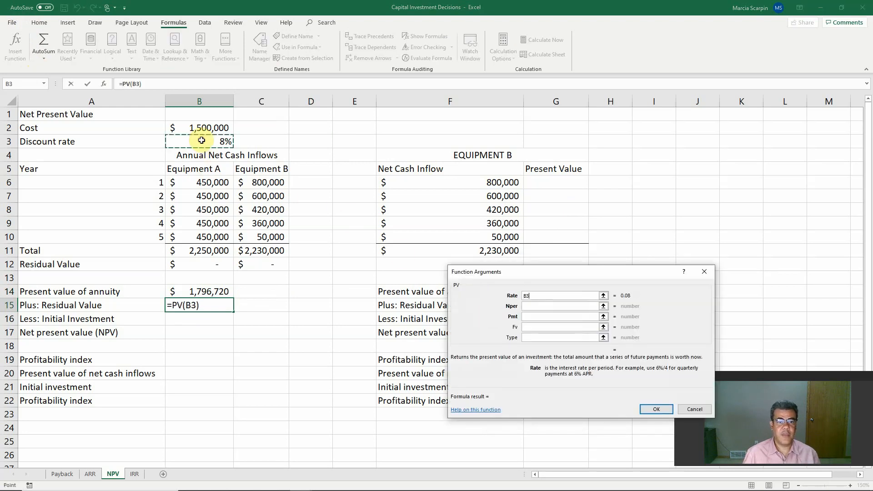
{"action": "key", "text": "Tab"}
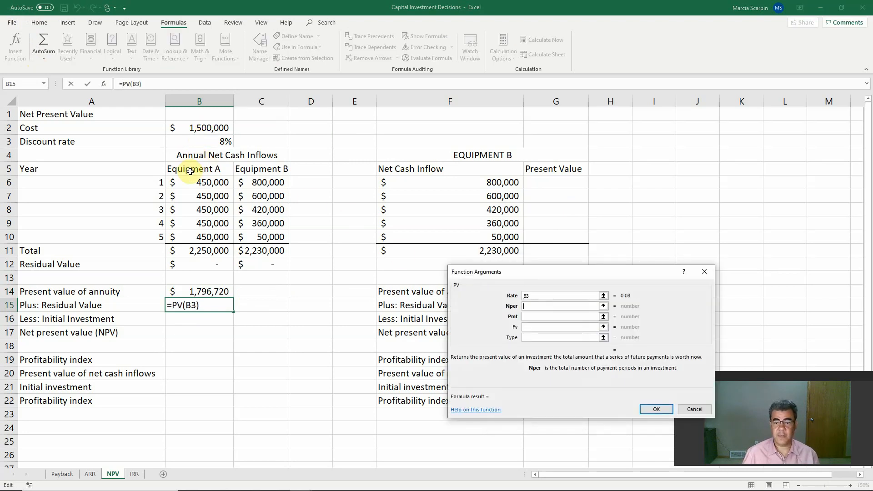
{"action": "left_click", "coordinate": [154, 236]}
{"action": "key", "text": "Tab"}
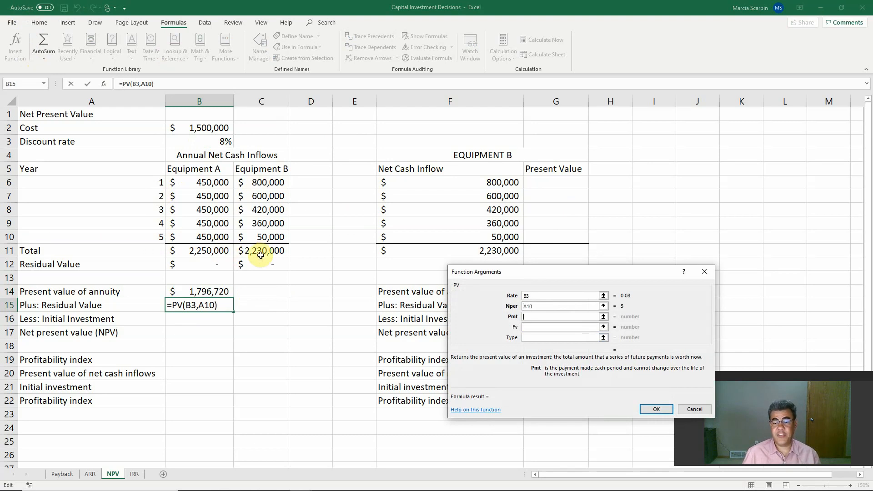
{"action": "key", "text": "Tab"}
{"action": "type", "text": "-"}
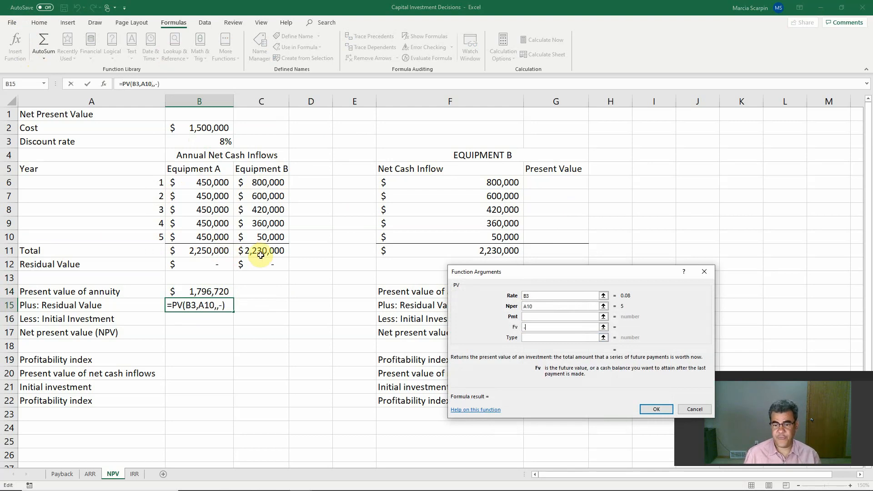
{"action": "left_click", "coordinate": [197, 265]}
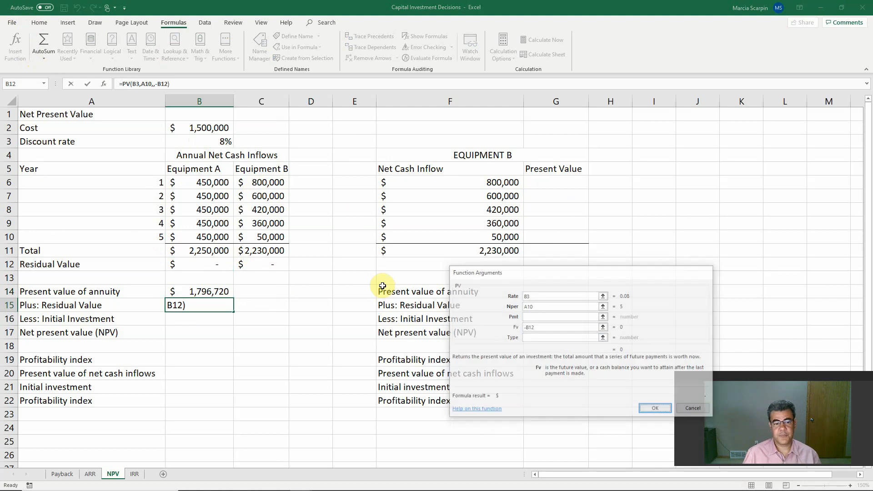
{"action": "key", "text": "Return"}
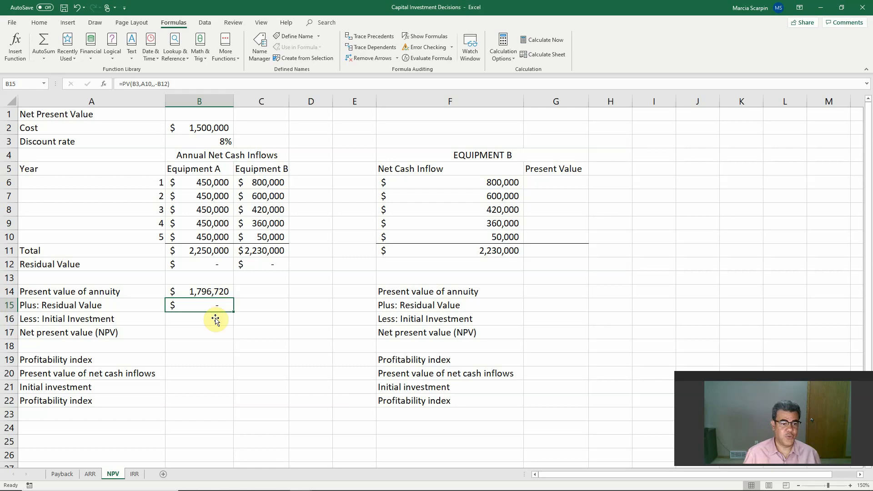
Link Equipment A's initial investment in B16 to the cost in B2.
{"action": "left_click", "coordinate": [199, 320]}
{"action": "type", "text": "+"}
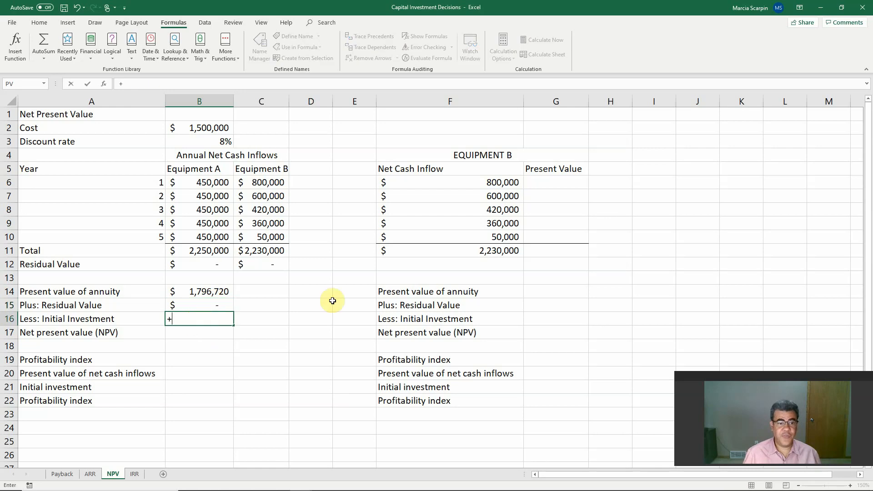
{"action": "left_click", "coordinate": [217, 129]}
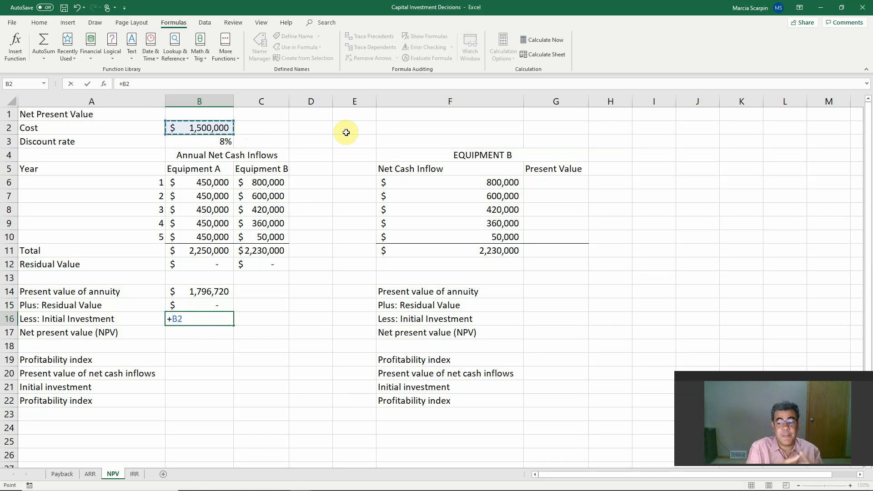
{"action": "key", "text": "Return"}
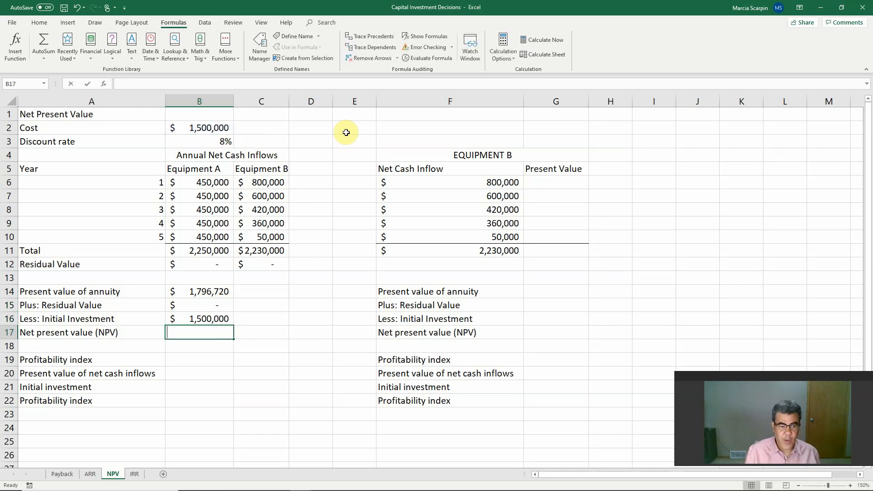
Calculate Equipment A's net present value in B17 with the formula =B14-B16.
{"action": "type", "text": "="}
{"action": "key", "text": "Up"}
{"action": "key", "text": "Up"}
{"action": "key", "text": "Up"}
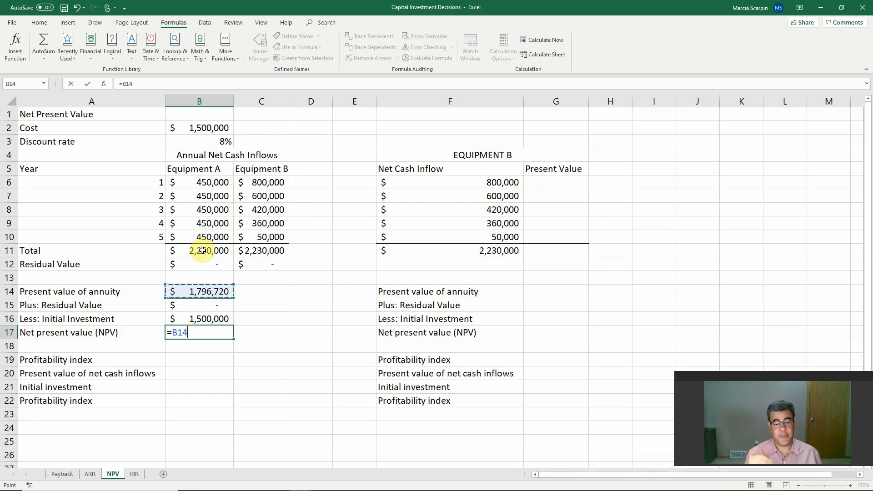
{"action": "type", "text": "-"}
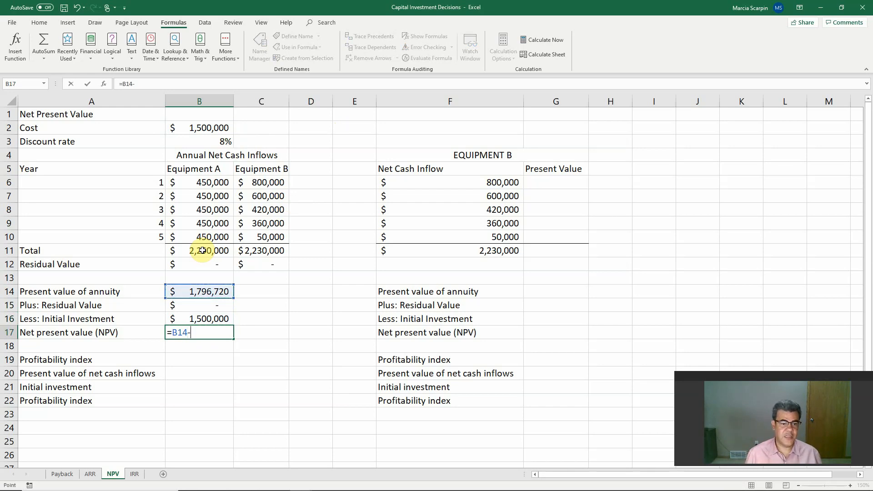
{"action": "key", "text": "Up"}
{"action": "key", "text": "Return"}
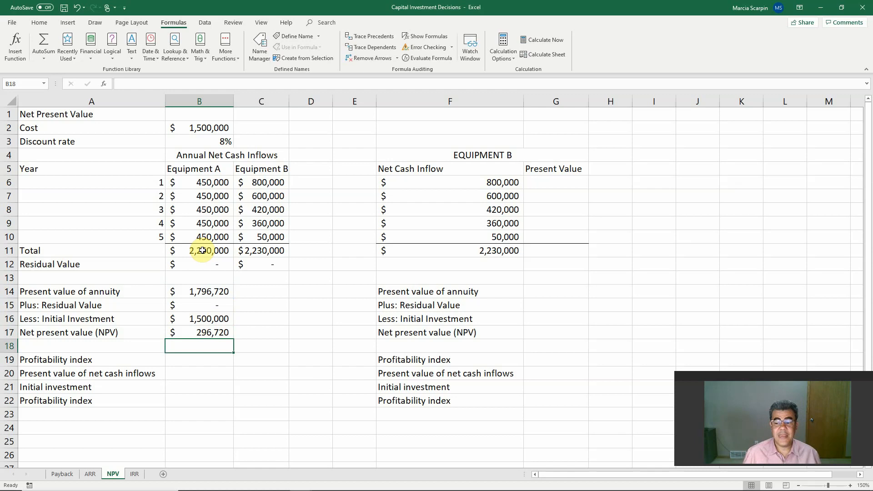
{"action": "left_click_drag", "start_coordinate": [182, 362], "coordinate": [185, 396]}
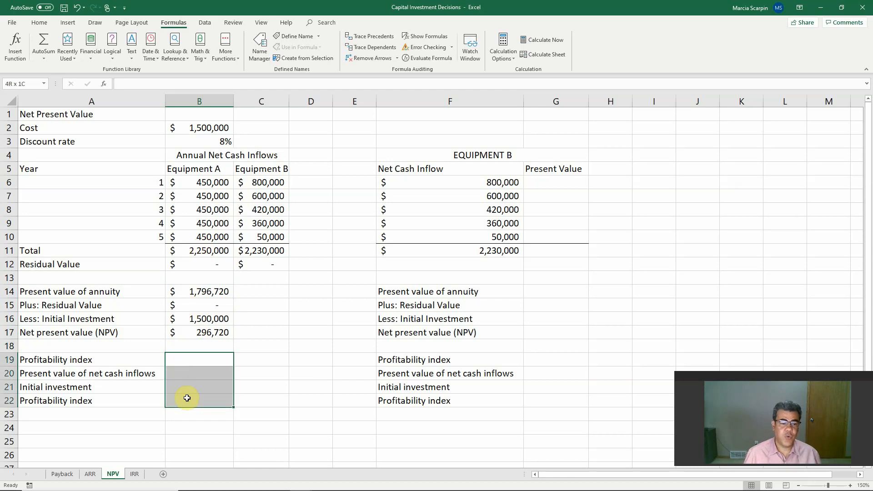
{"action": "left_click", "coordinate": [199, 130]}
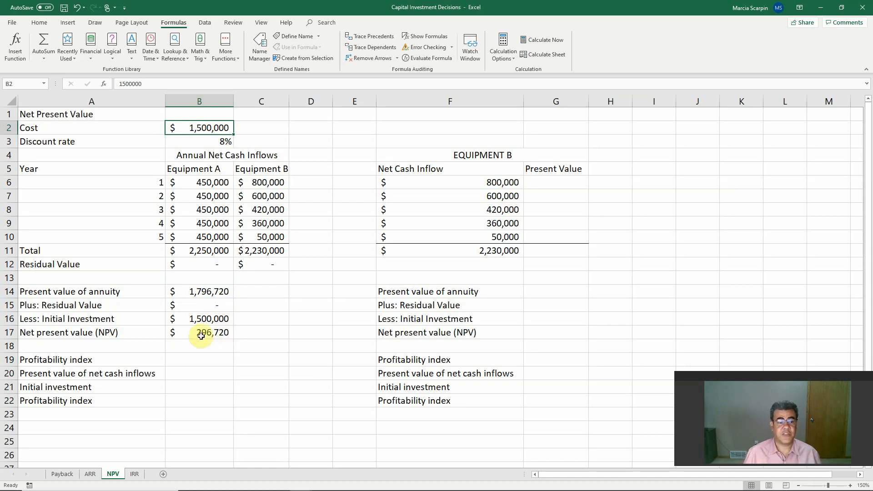
{"action": "left_click", "coordinate": [202, 292]}
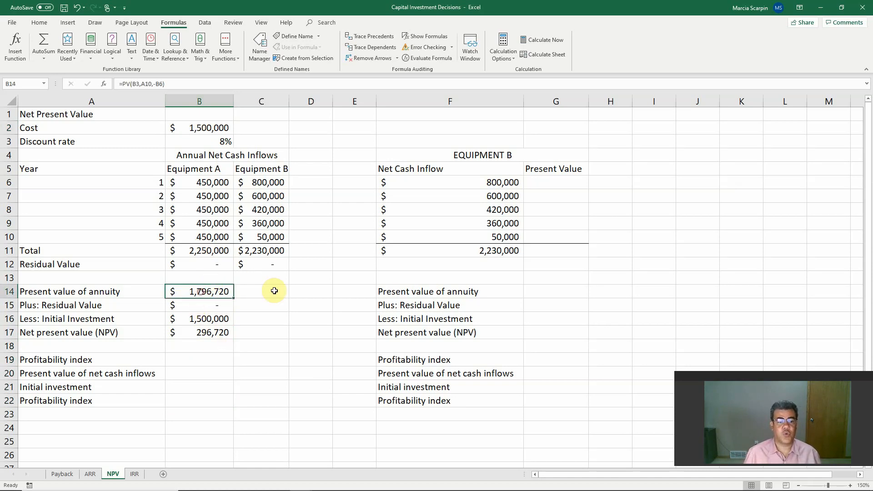
{"action": "left_click", "coordinate": [543, 292]}
{"action": "left_click", "coordinate": [214, 337]}
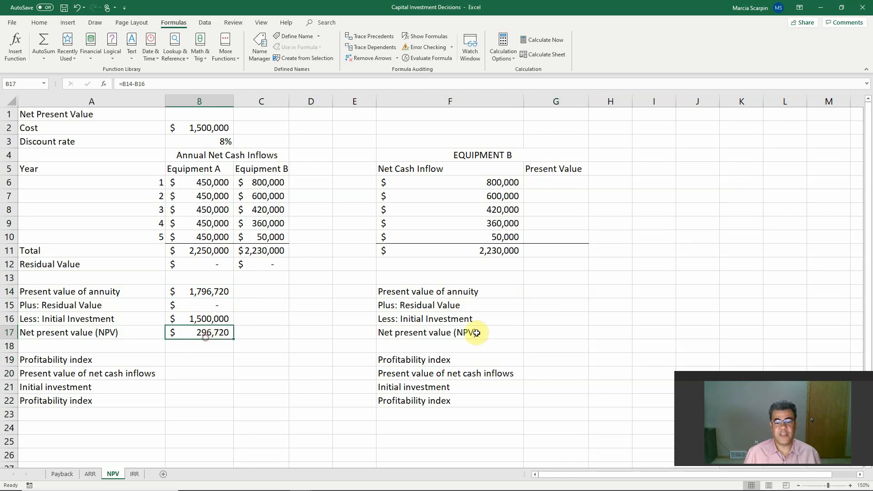
{"action": "left_click", "coordinate": [564, 332]}
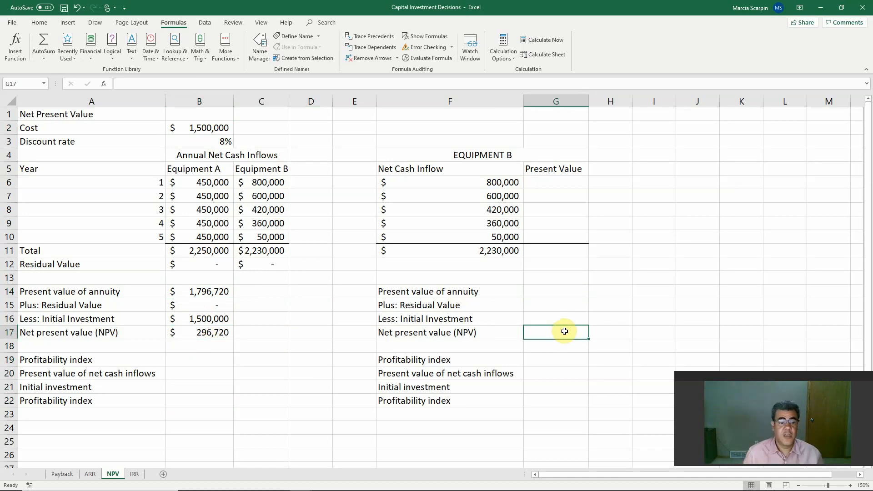
Enter Equipment A's profitability index formula in B22, dividing the present value of net cash inflows in B20 by the initial investment in B21.
{"action": "left_click", "coordinate": [176, 400]}
{"action": "type", "text": "+"}
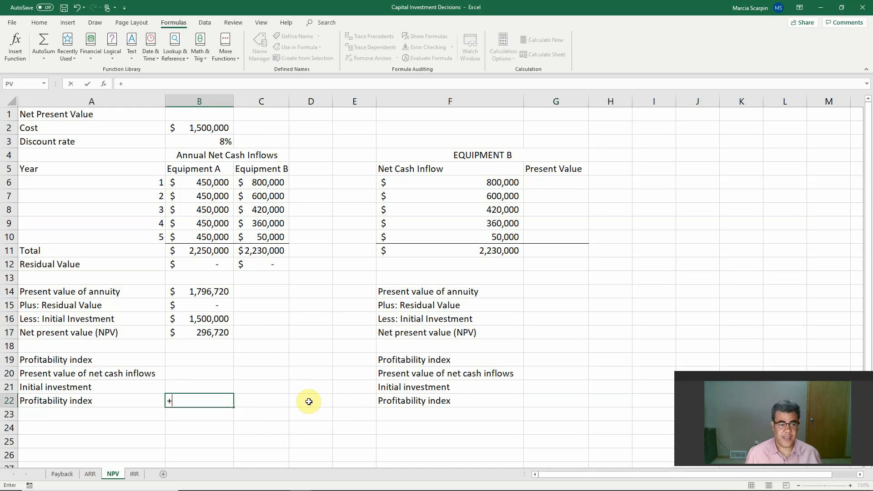
{"action": "key", "text": "Up"}
{"action": "key", "text": "Up"}
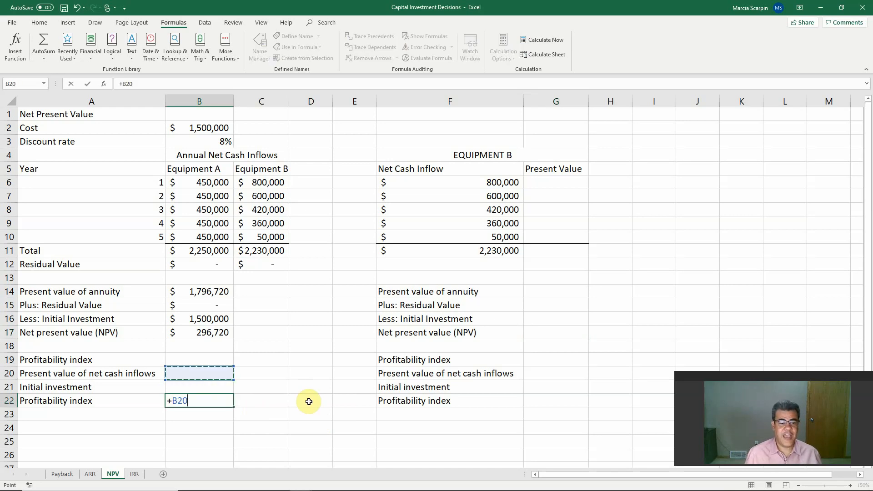
{"action": "type", "text": "/"}
{"action": "key", "text": "Up"}
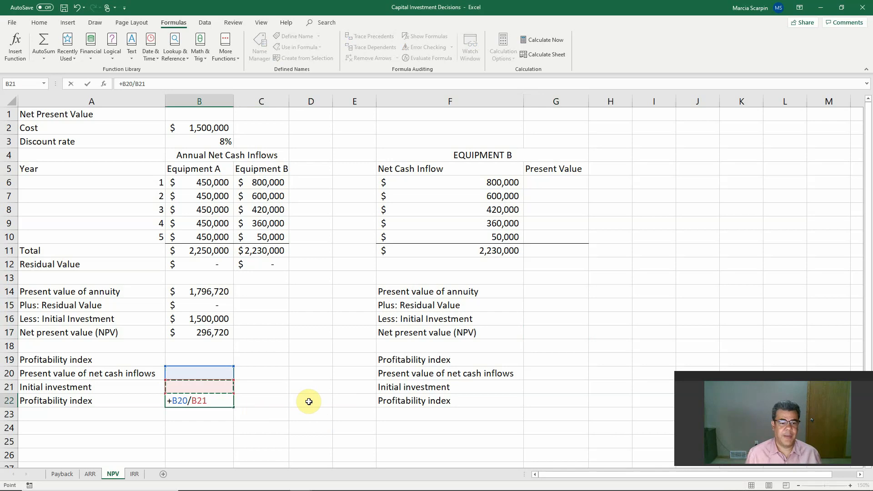
{"action": "key", "text": "Return"}
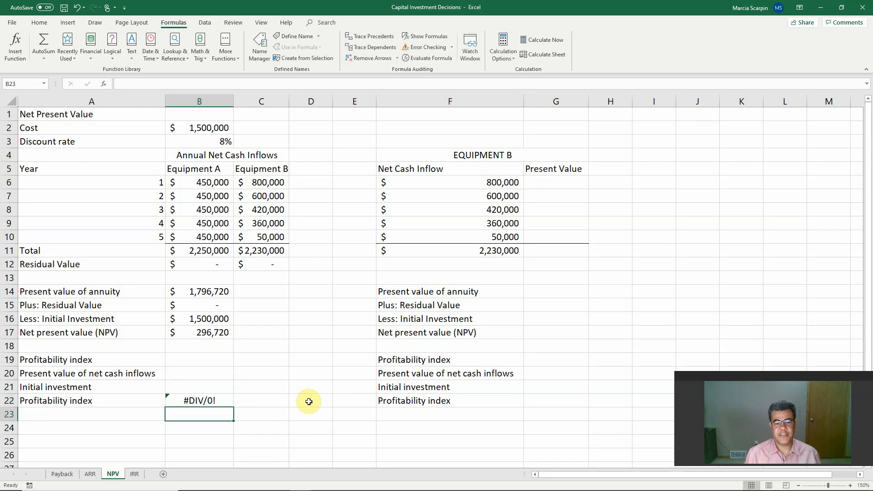
Link Equipment A's present value of net cash inflows in B20 to the present value of annuity in B14.
{"action": "key", "text": "Up"}
{"action": "key", "text": "Up"}
{"action": "key", "text": "Up"}
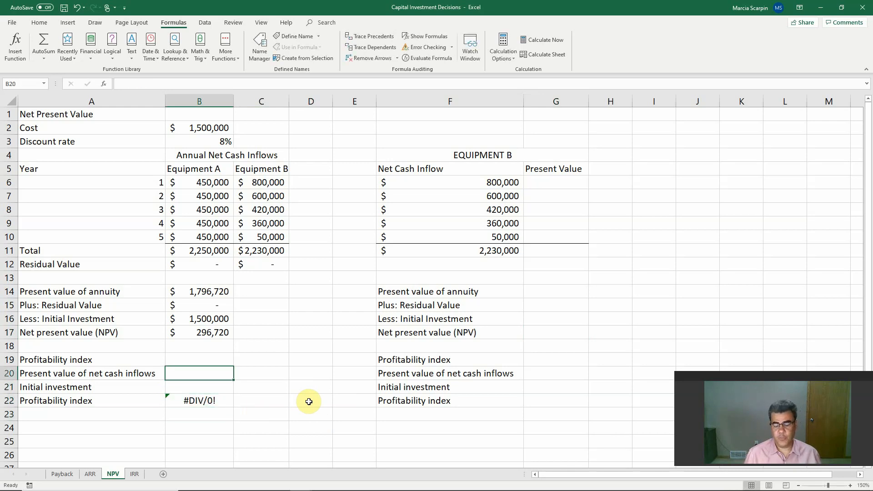
{"action": "type", "text": "+"}
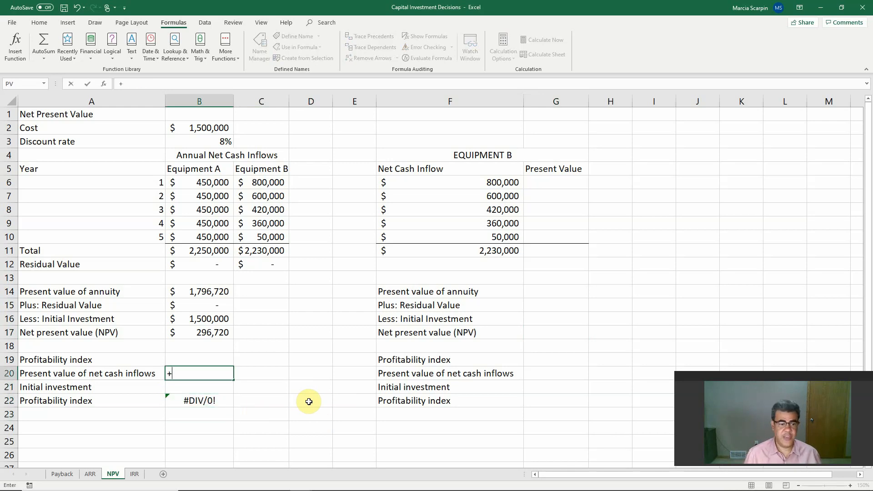
{"action": "left_click", "coordinate": [207, 289]}
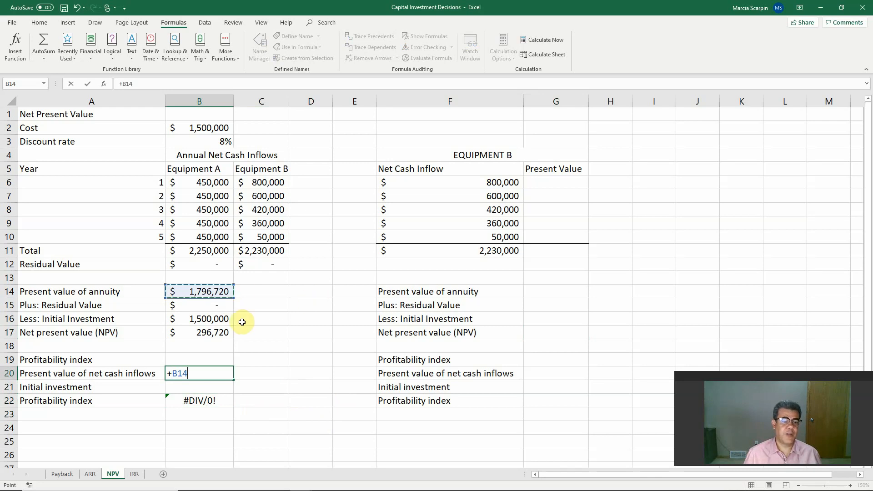
{"action": "key", "text": "Return"}
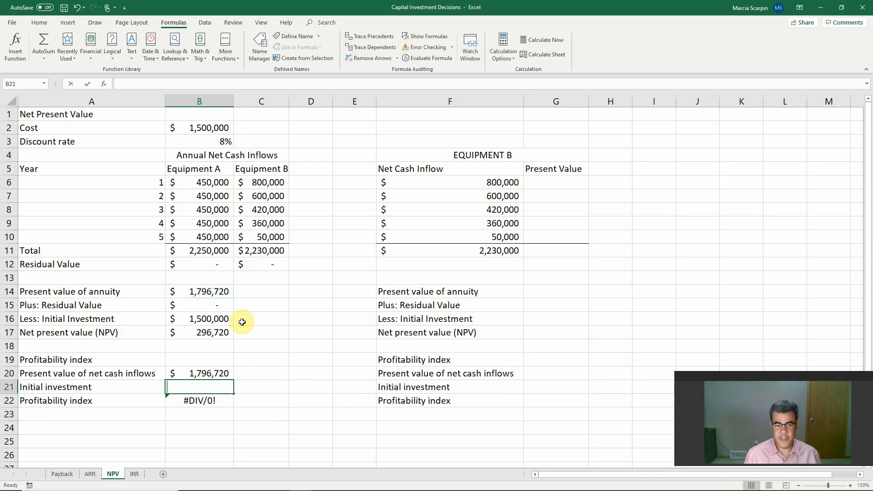
Link Equipment A's initial investment in B21 to the cost in B2, and format the profitability index in B22 with comma style.
{"action": "type", "text": "+"}
{"action": "left_click", "coordinate": [211, 130]}
{"action": "key", "text": "Return"}
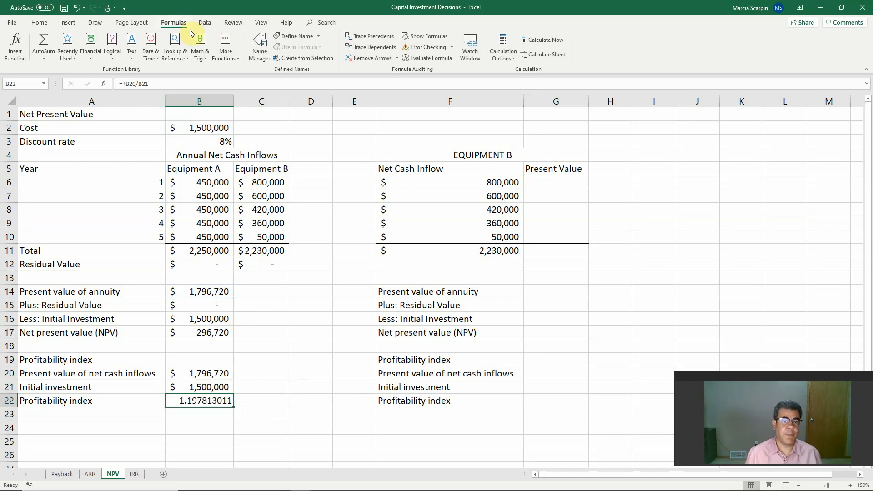
{"action": "left_click", "coordinate": [39, 24]}
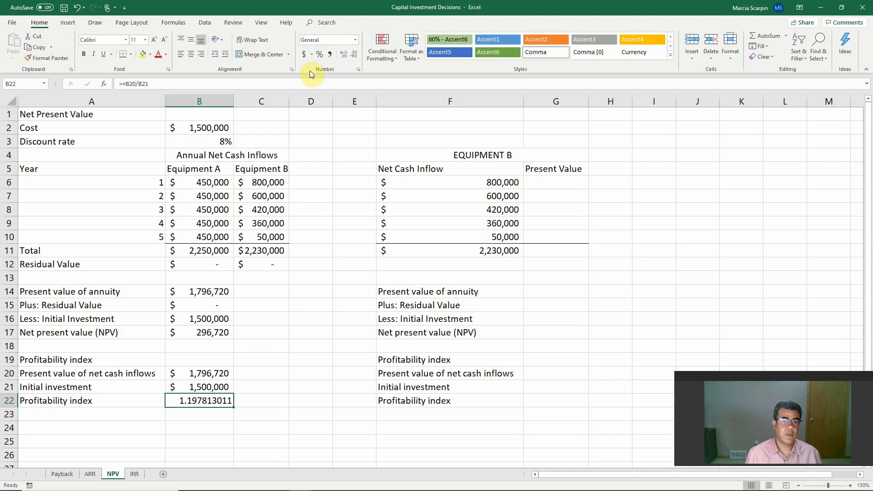
{"action": "left_click", "coordinate": [330, 55]}
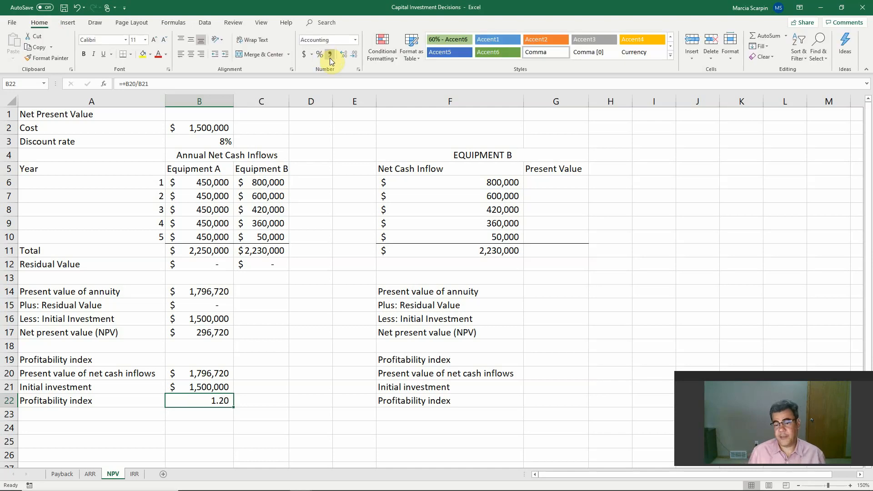
For Equipment B, link the present value of net cash inflows in G20 to G14 and the initial investment in G21 to B2.
{"action": "key", "text": "Up"}
{"action": "key", "text": "Up"}
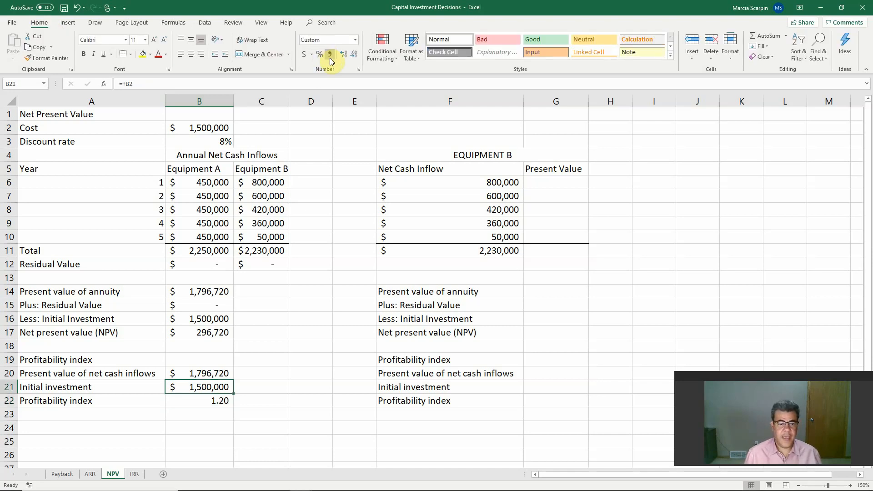
{"action": "key", "text": "Right"}
{"action": "key", "text": "Right"}
{"action": "key", "text": "Right"}
{"action": "key", "text": "Right"}
{"action": "key", "text": "Right"}
{"action": "type", "text": "+"}
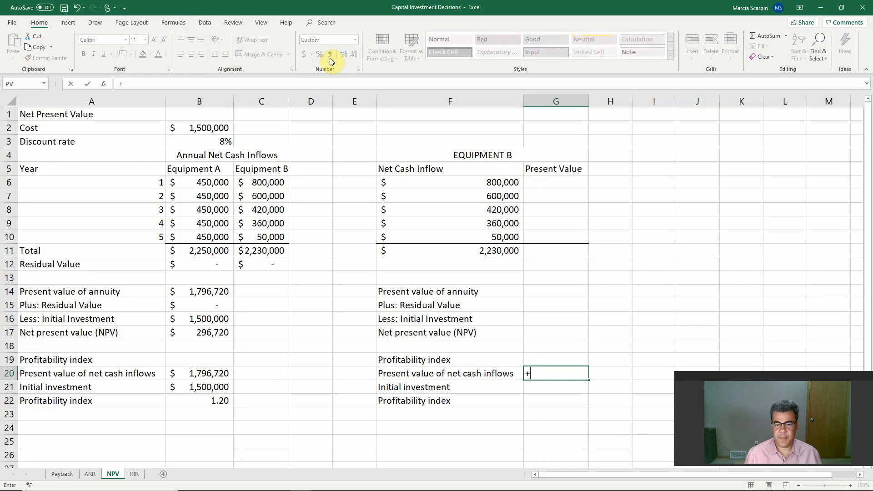
{"action": "left_click", "coordinate": [564, 290]}
{"action": "key", "text": "Return"}
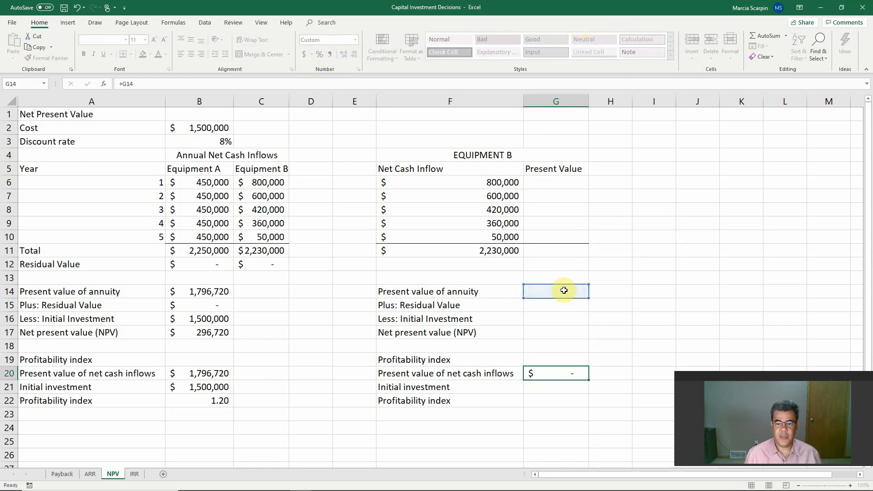
{"action": "type", "text": "+"}
{"action": "left_click", "coordinate": [190, 126]}
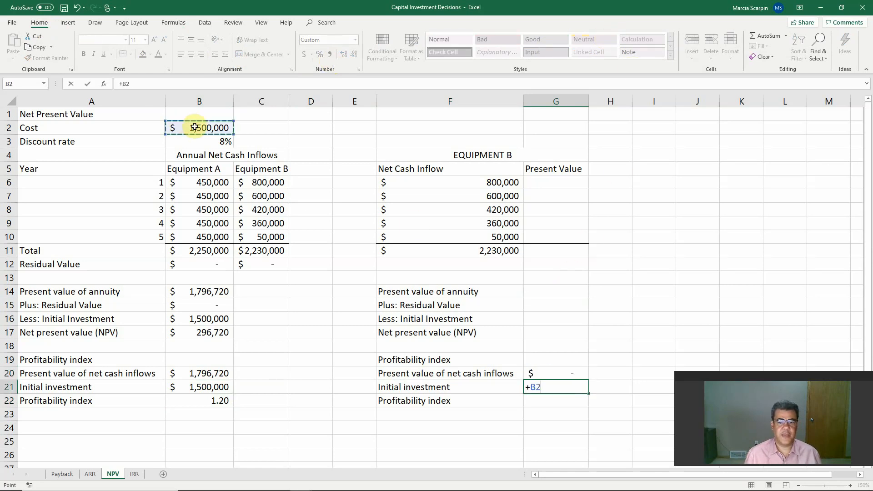
{"action": "key", "text": "Return"}
Calculate Equipment B's profitability index in G22 with the formula +G20/G21.
{"action": "type", "text": "+"}
{"action": "key", "text": "Up"}
{"action": "key", "text": "Up"}
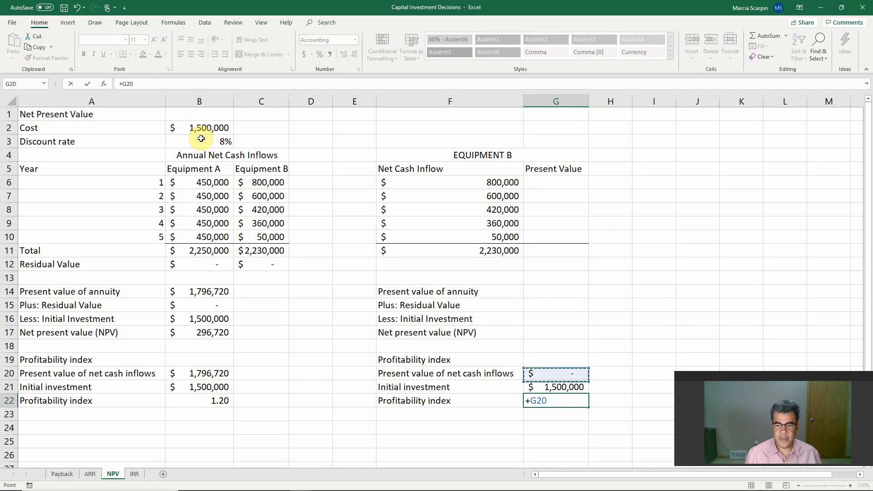
{"action": "type", "text": "/"}
{"action": "key", "text": "Up"}
{"action": "key", "text": "Return"}
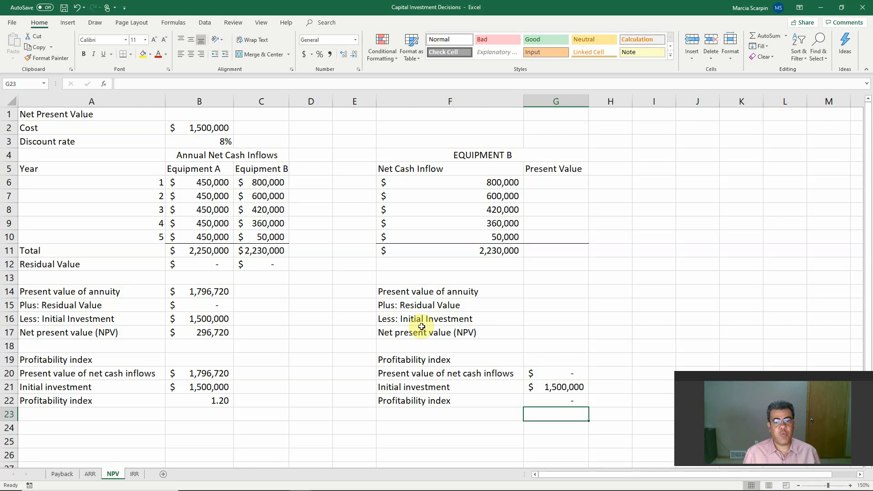
{"action": "left_click", "coordinate": [264, 183]}
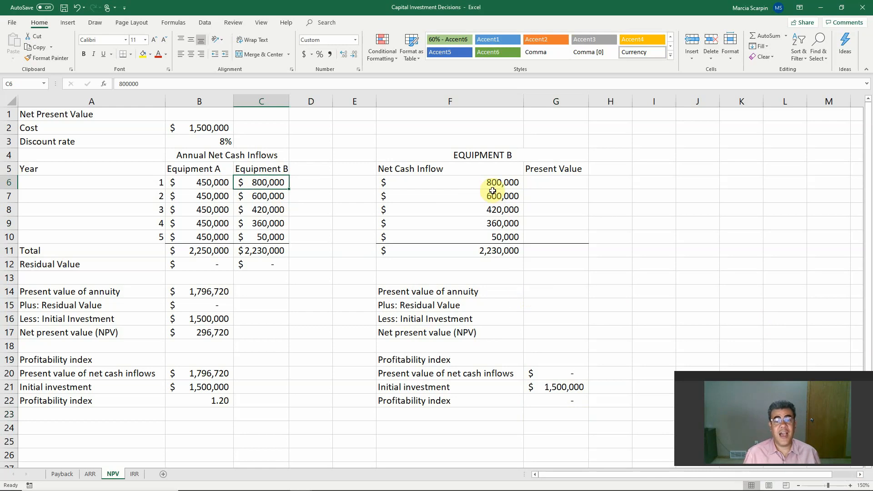
{"action": "left_click_drag", "start_coordinate": [491, 184], "coordinate": [508, 233]}
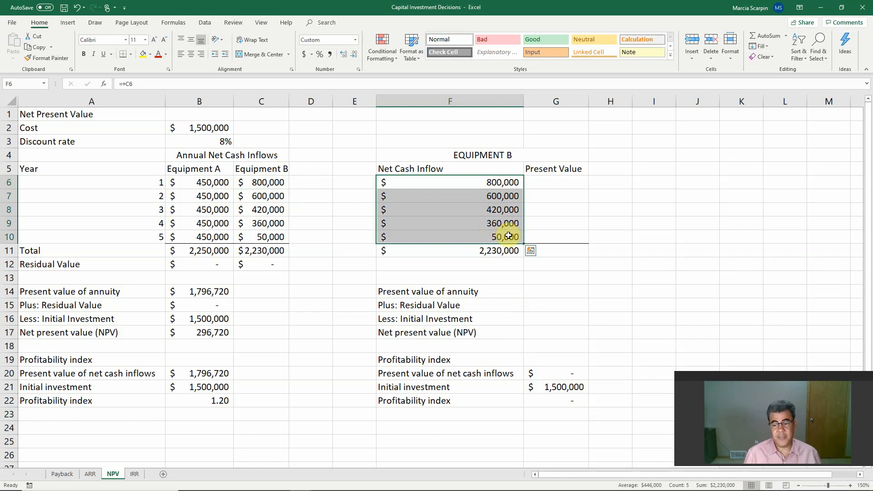
{"action": "left_click", "coordinate": [547, 181]}
{"action": "left_click", "coordinate": [504, 181]}
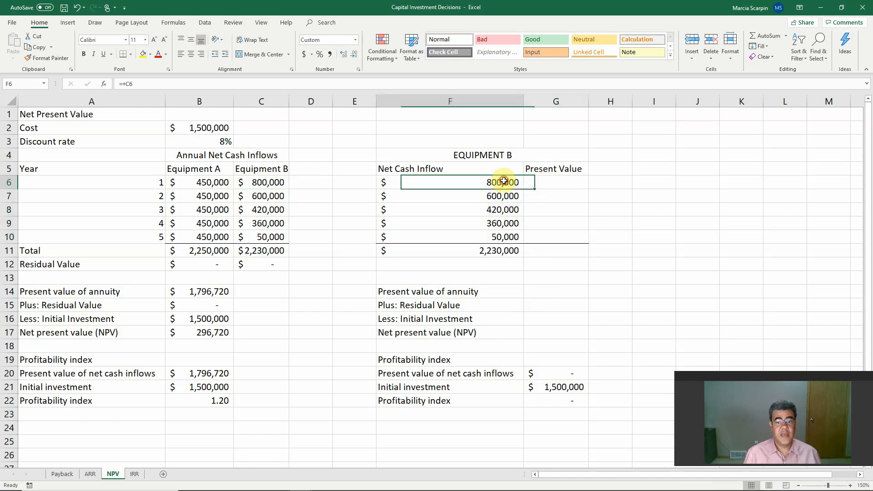
{"action": "left_click_drag", "start_coordinate": [504, 181], "coordinate": [511, 237]}
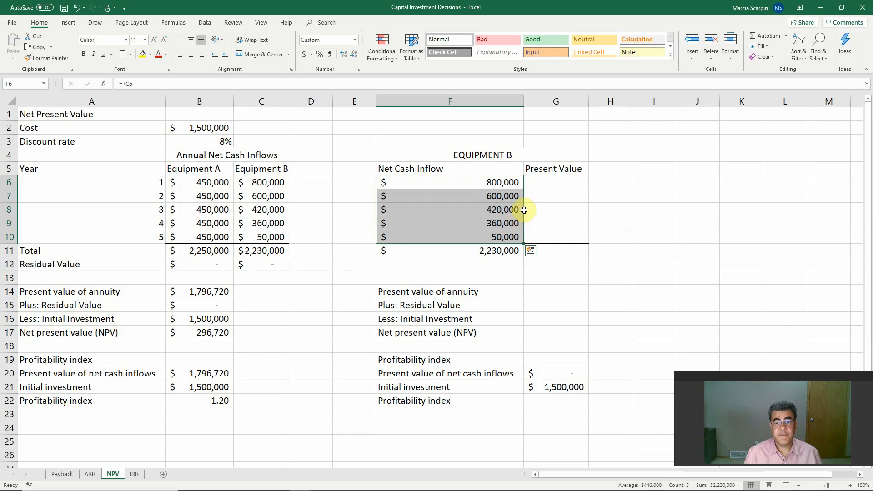
Insert the PV function in G6 for the present value of Equipment B's first-year net cash inflow.
{"action": "left_click", "coordinate": [563, 181]}
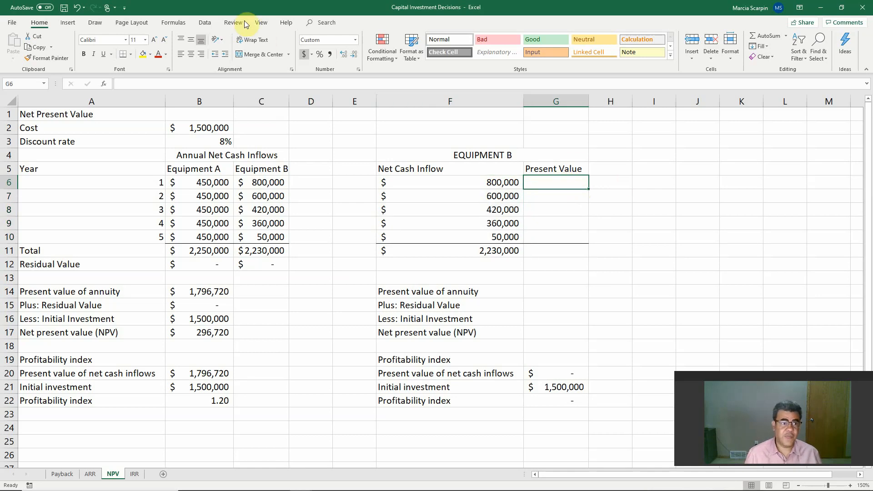
{"action": "left_click", "coordinate": [162, 24]}
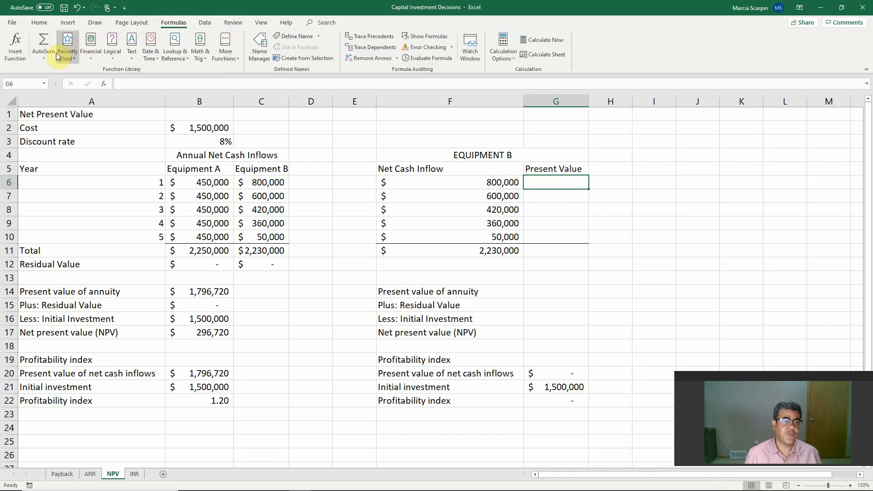
{"action": "left_click", "coordinate": [15, 47]}
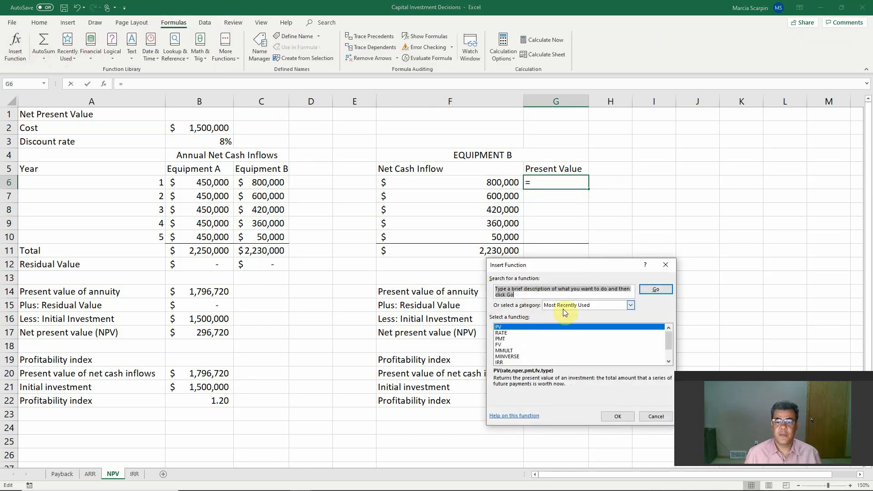
{"action": "left_click", "coordinate": [619, 418]}
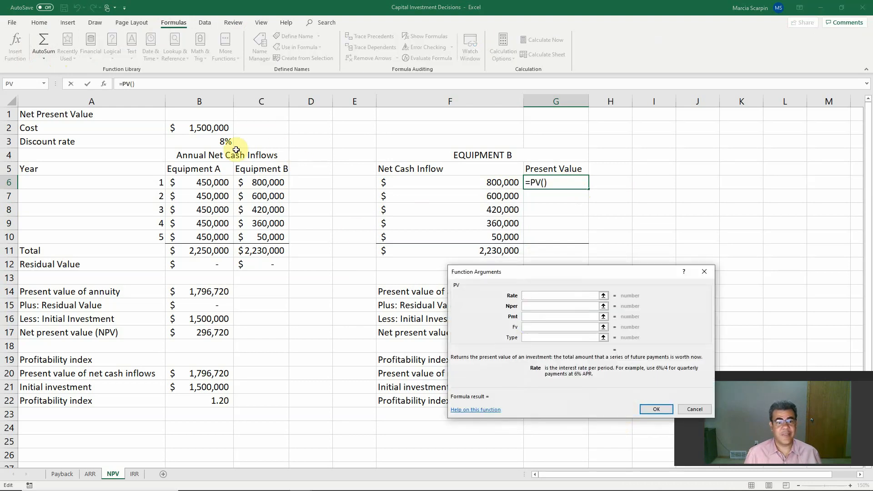
Fill in the PV arguments in G6 with Rate $B$3, Nper A6, Pmt empty and Fv -F6, and accept the formula.
{"action": "left_click", "coordinate": [222, 141]}
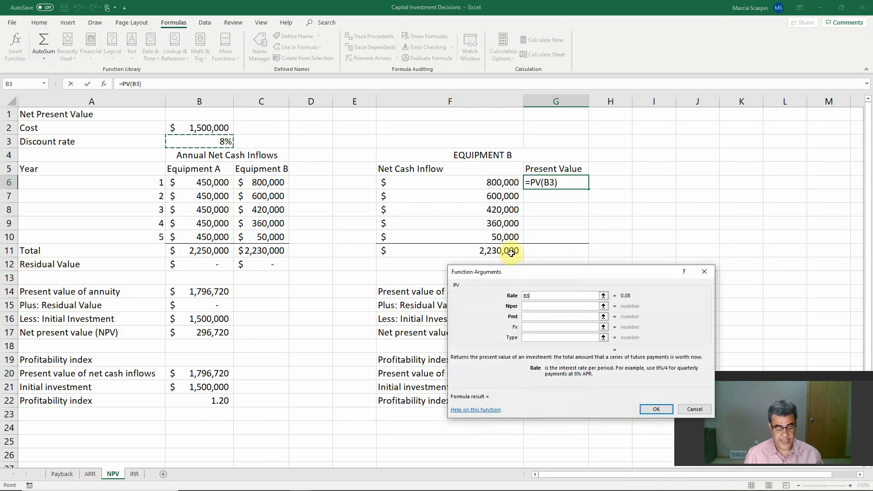
{"action": "key", "text": "F4"}
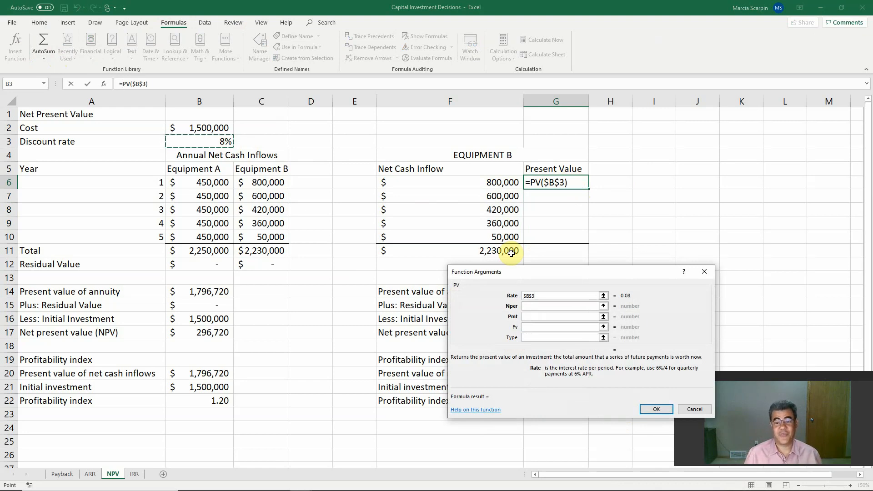
{"action": "key", "text": "Tab"}
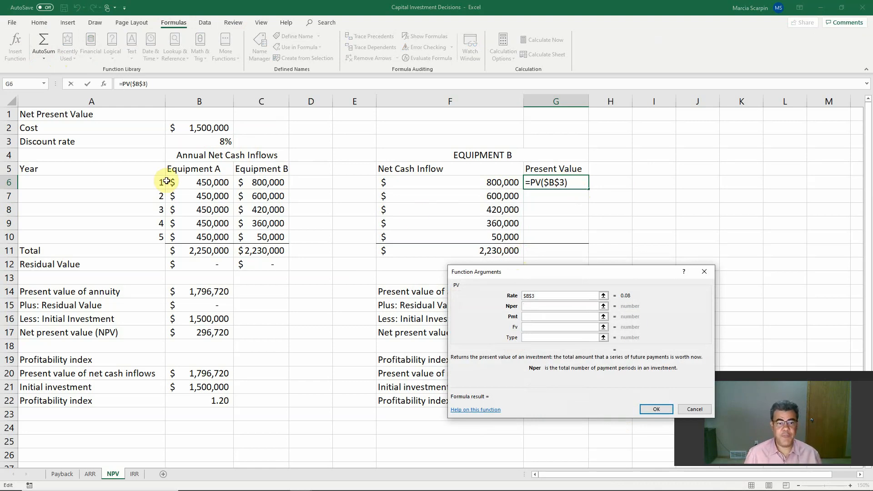
{"action": "left_click", "coordinate": [108, 177]}
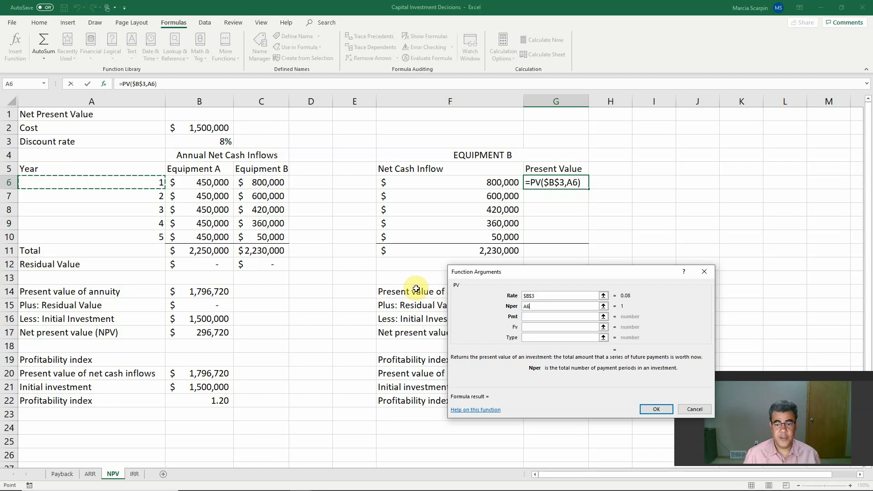
{"action": "key", "text": "Tab"}
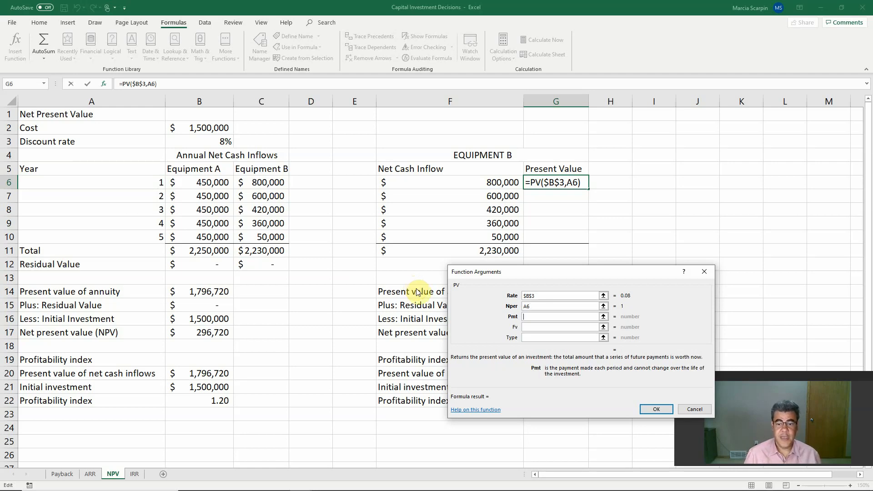
{"action": "key", "text": "Tab"}
{"action": "type", "text": "-"}
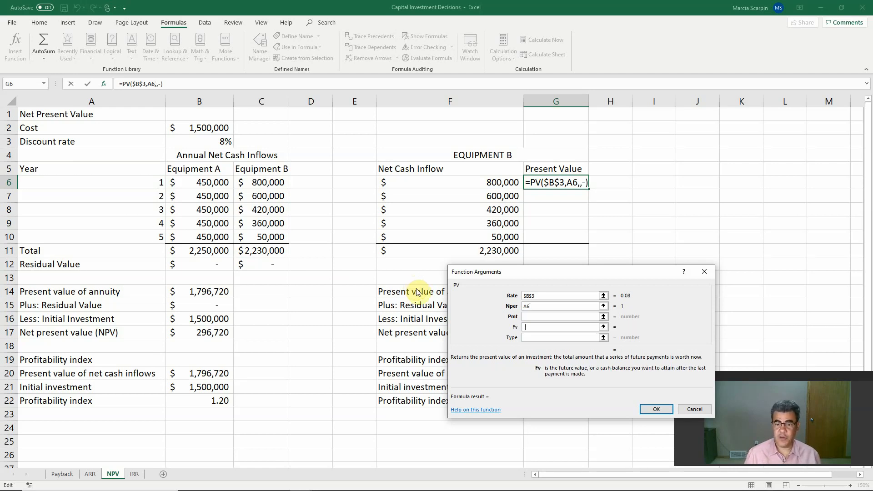
{"action": "left_click", "coordinate": [451, 184]}
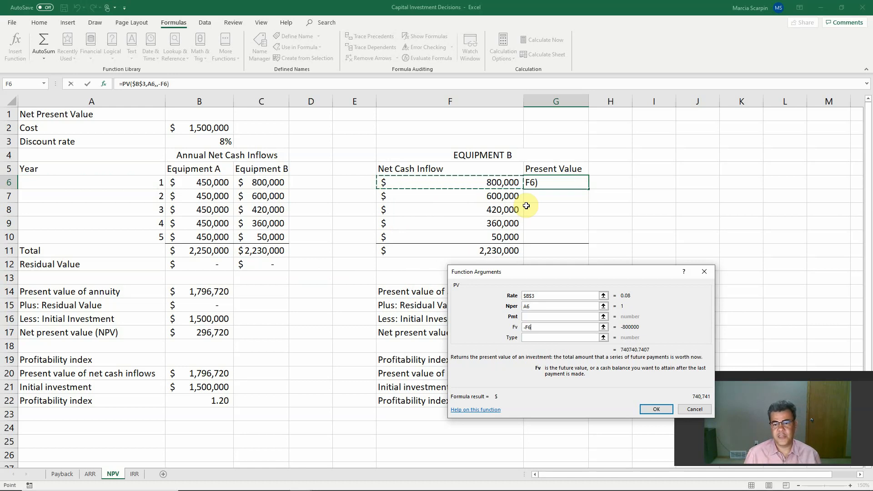
{"action": "key", "text": "Return"}
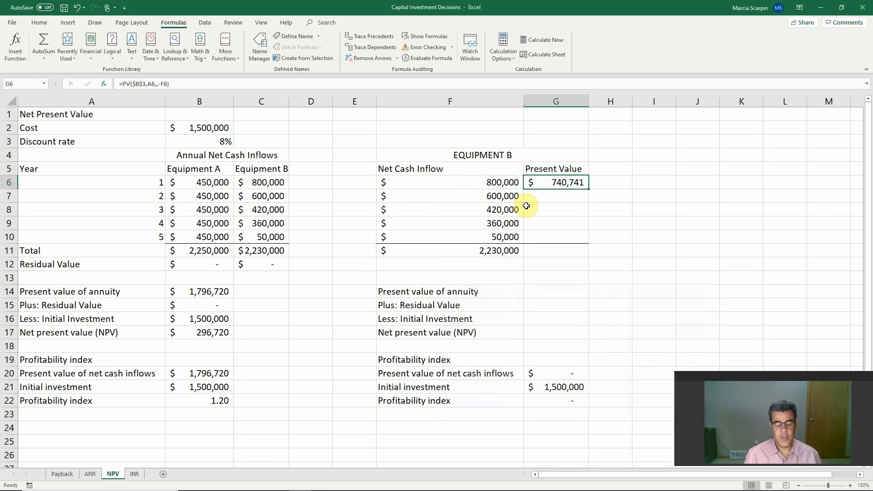
Try to paste G6 as values only into the Equipment B present value cells G6:G10, and undo the paste.
{"action": "key", "text": "ctrl+c"}
{"action": "key", "text": "shift+Down"}
{"action": "key", "text": "shift+Down"}
{"action": "key", "text": "shift+Down"}
{"action": "key", "text": "shift+Down"}
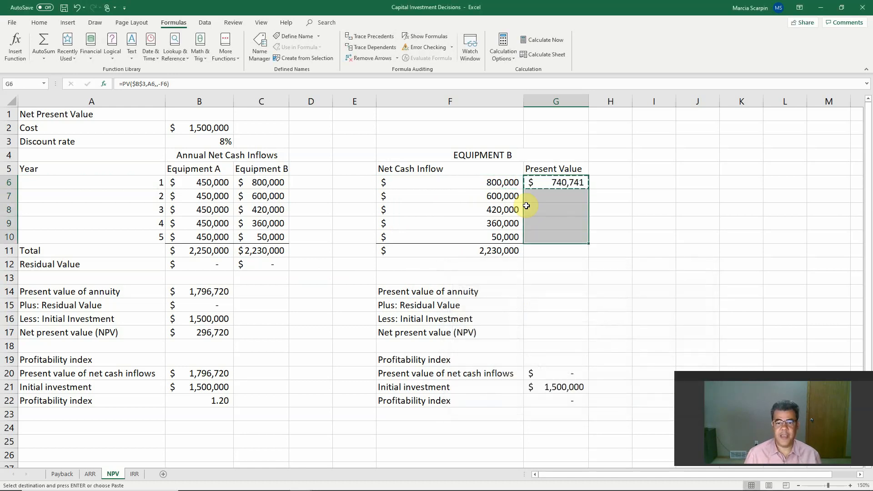
{"action": "right_click", "coordinate": [562, 207]}
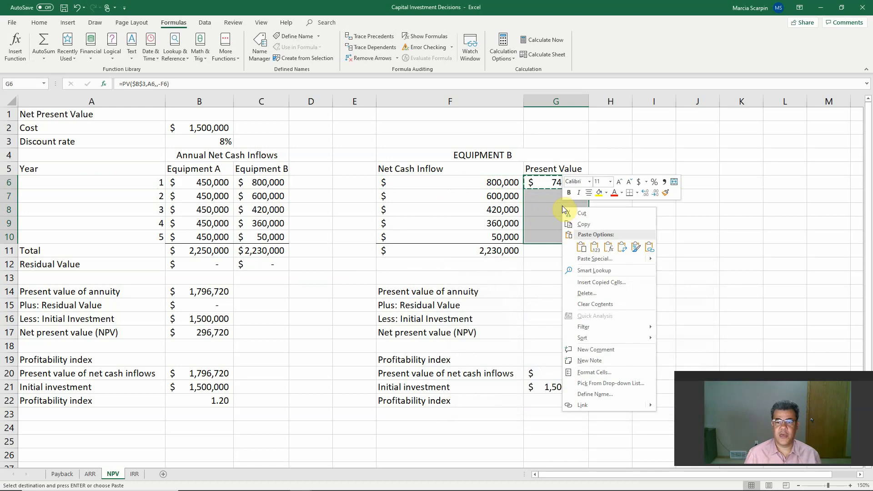
{"action": "left_click", "coordinate": [595, 248]}
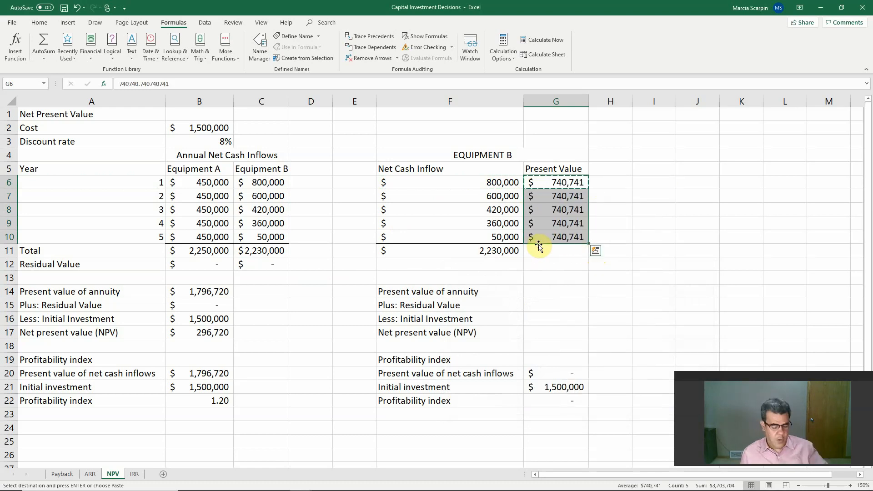
{"action": "key", "text": "ctrl+z"}
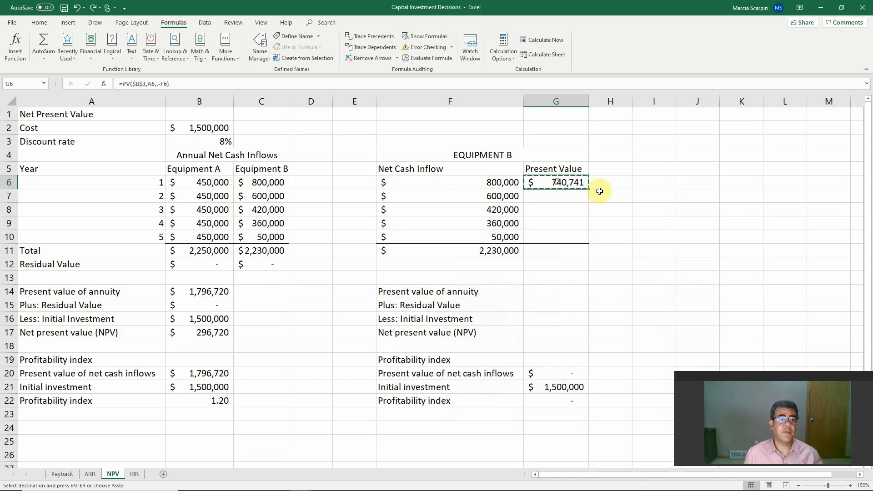
Paste only the copied G6 formula into G6:G10 to calculate Equipment B's present value for every year.
{"action": "left_click_drag", "start_coordinate": [600, 192], "coordinate": [564, 234]}
{"action": "right_click", "coordinate": [537, 202]}
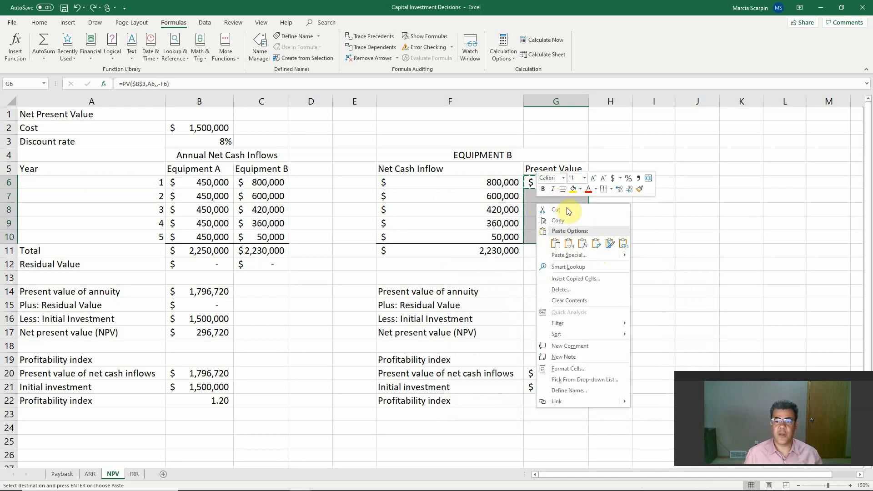
{"action": "left_click", "coordinate": [582, 244]}
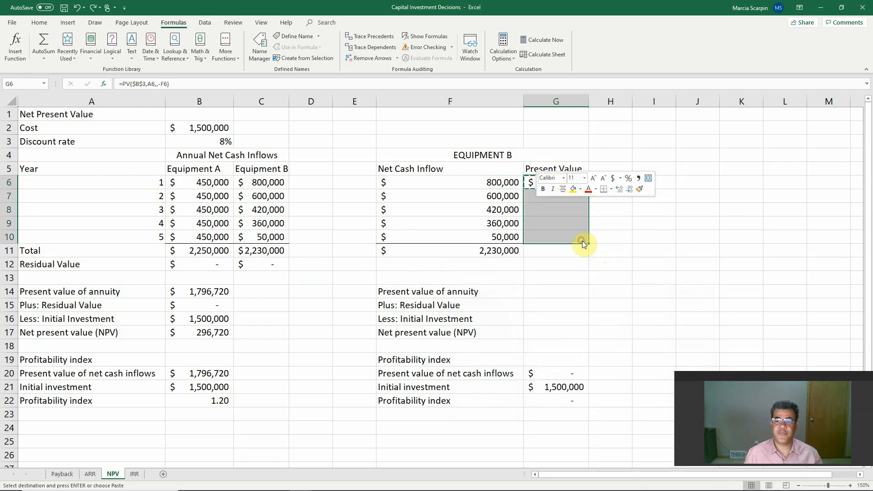
Copy the total formula from F11 into G11 to total Equipment B's present values.
{"action": "left_click", "coordinate": [552, 250]}
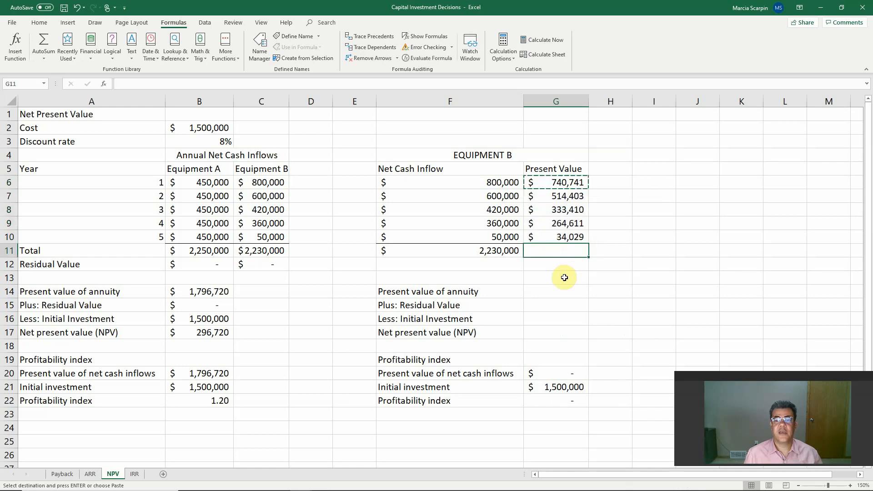
{"action": "left_click", "coordinate": [502, 251]}
{"action": "key", "text": "ctrl+c"}
{"action": "key", "text": "Right"}
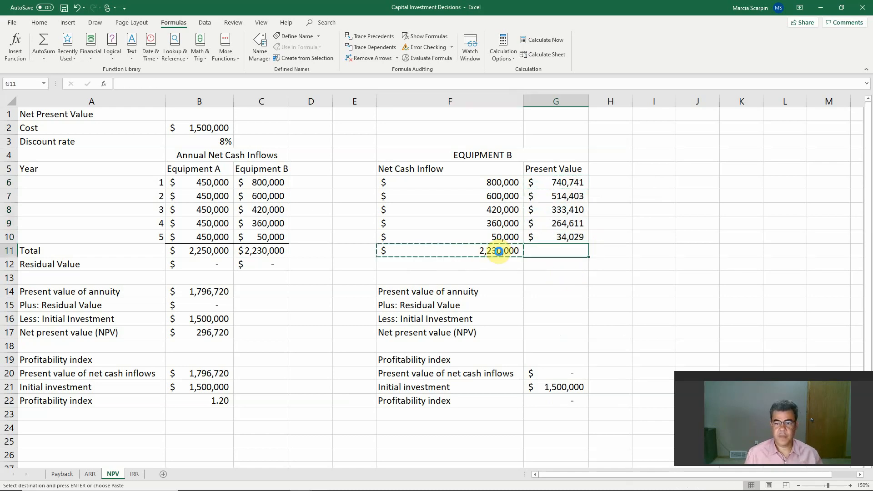
{"action": "key", "text": "Return"}
Link Equipment B's present value of annuity in G14 to the present value total with +G11.
{"action": "left_click", "coordinate": [546, 290]}
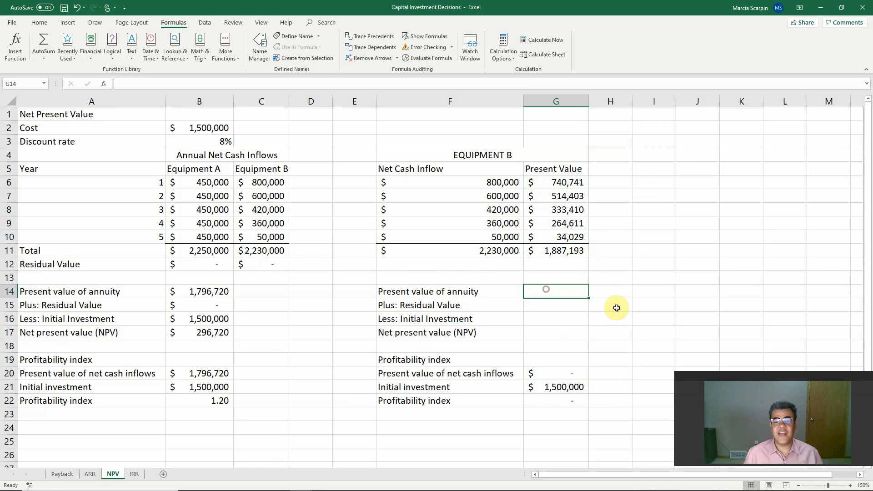
{"action": "type", "text": "+"}
{"action": "key", "text": "Up"}
{"action": "key", "text": "Up"}
{"action": "key", "text": "Up"}
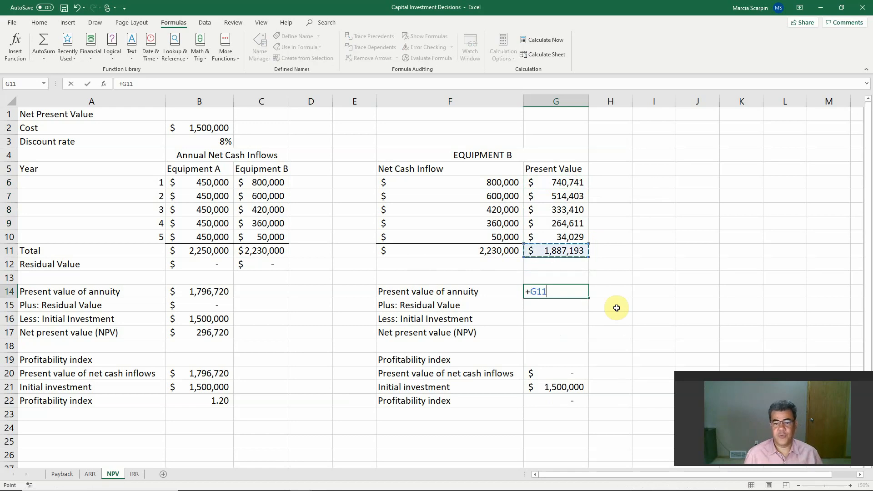
{"action": "key", "text": "Return"}
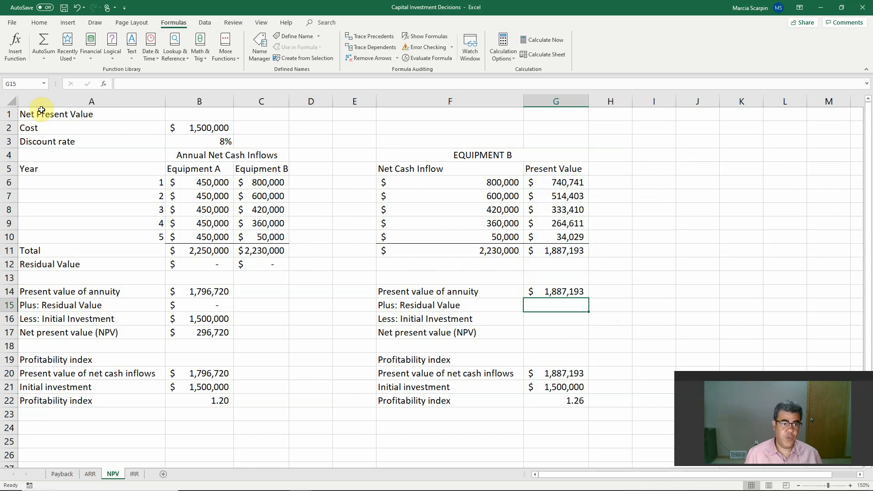
Calculate Equipment B's residual value in G15 with the PV function, using Rate B3, Nper A10, Pmt empty and Fv -C12.
{"action": "left_click", "coordinate": [21, 43]}
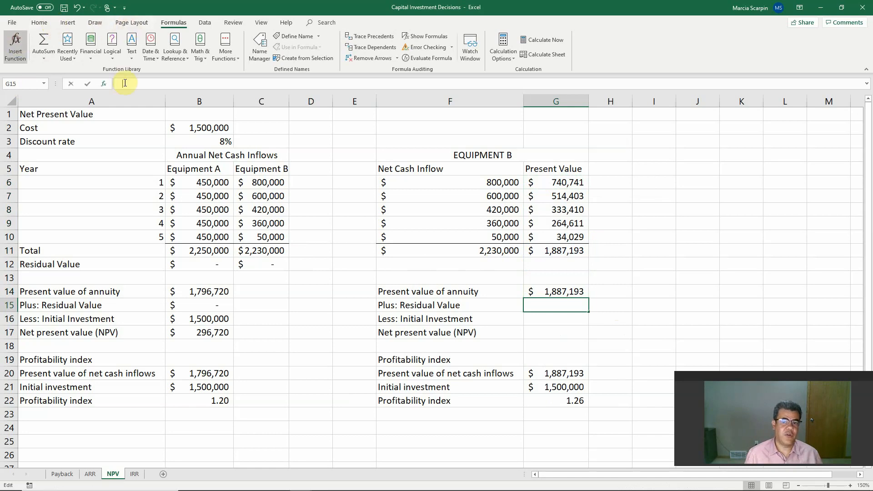
{"action": "left_click", "coordinate": [614, 417]}
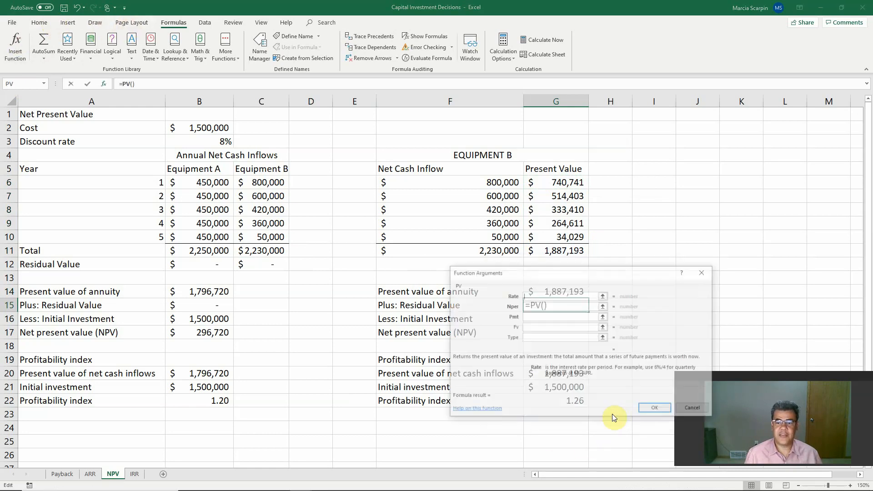
{"action": "left_click", "coordinate": [201, 145]}
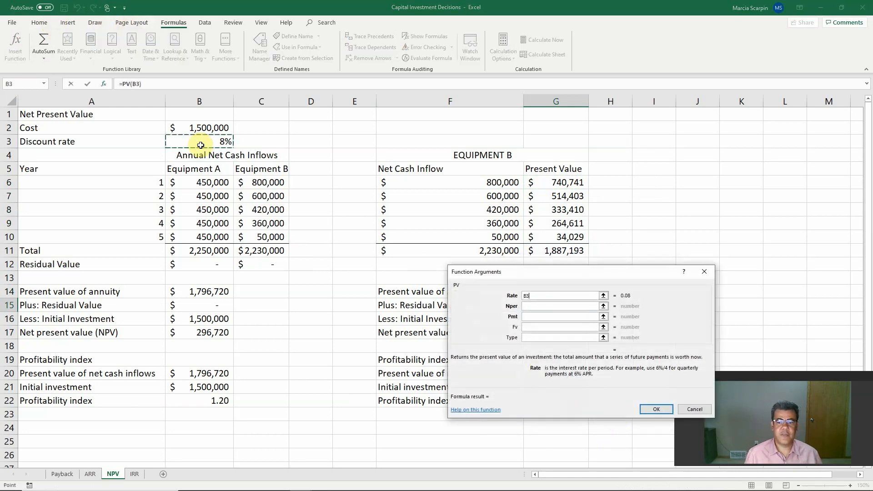
{"action": "key", "text": "Tab"}
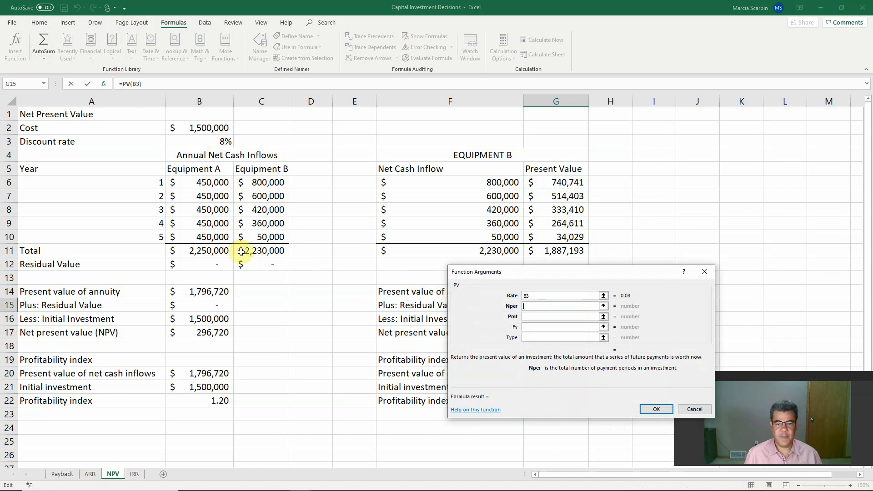
{"action": "left_click", "coordinate": [136, 238]}
{"action": "key", "text": "Tab"}
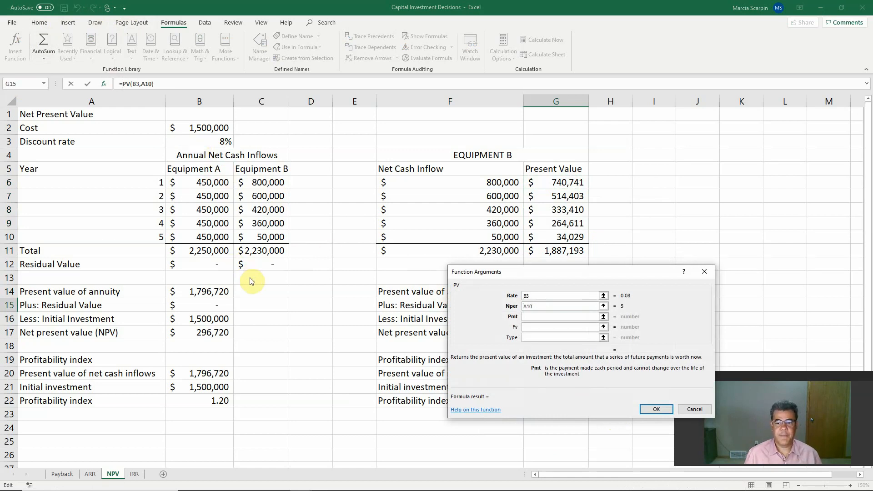
{"action": "key", "text": "Tab"}
{"action": "type", "text": "-"}
{"action": "left_click", "coordinate": [264, 264]}
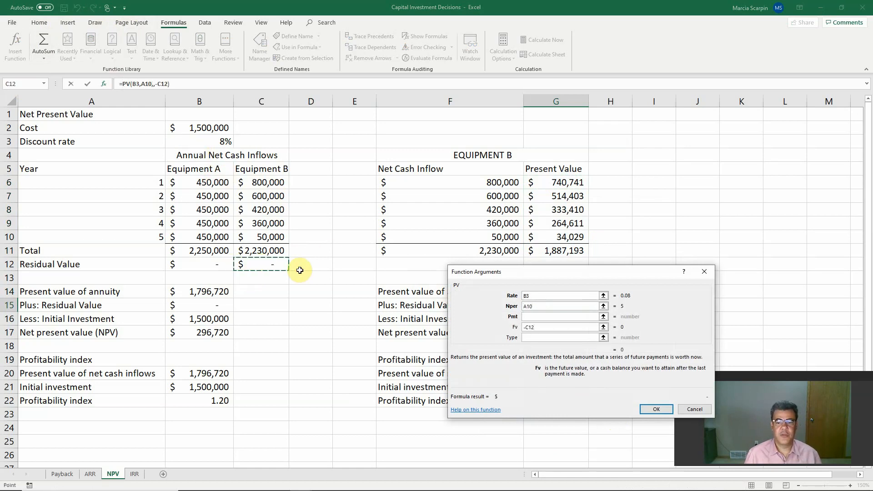
{"action": "key", "text": "Return"}
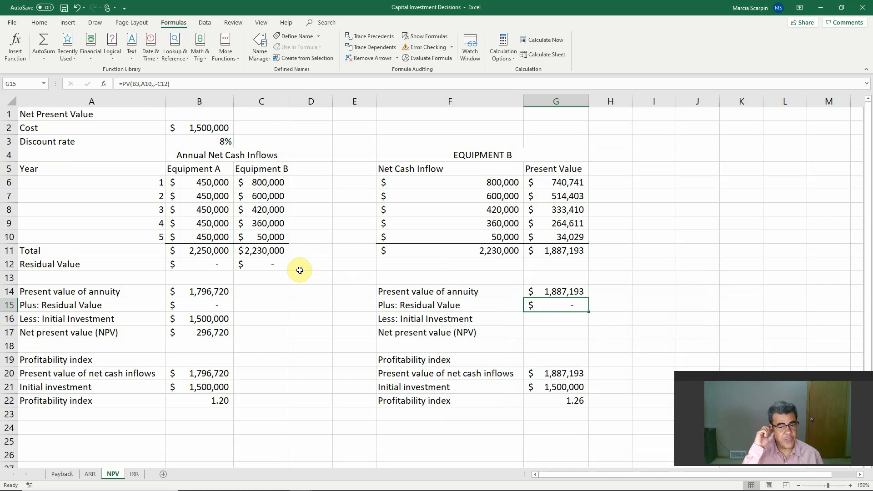
Link Equipment B's initial investment in G16 to the cost in B2.
{"action": "key", "text": "Down"}
{"action": "type", "text": "+"}
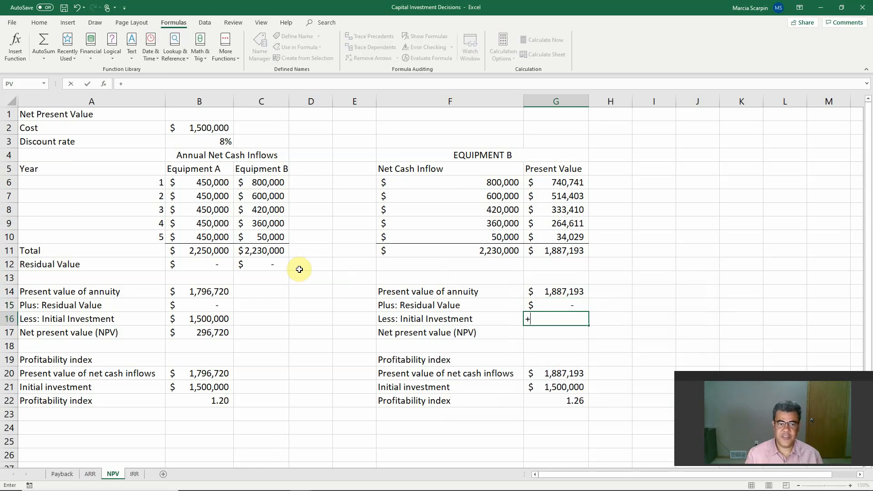
{"action": "left_click", "coordinate": [206, 131]}
{"action": "key", "text": "Return"}
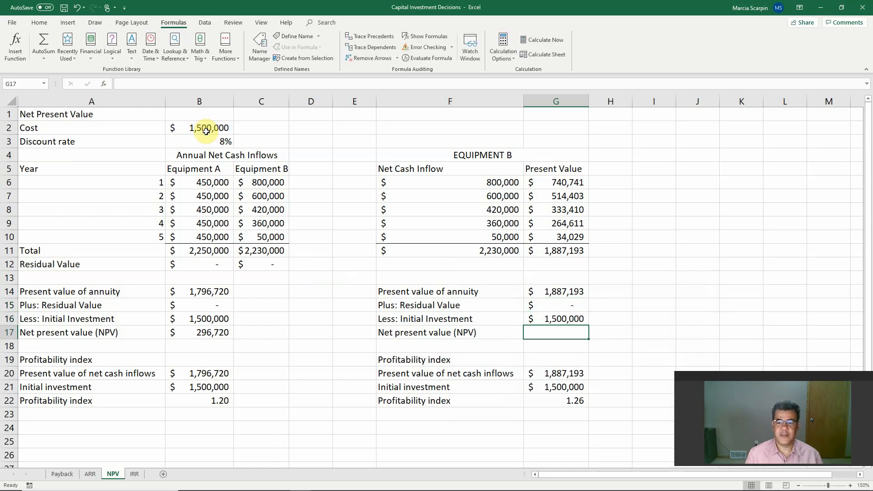
Calculate Equipment B's net present value in G17 with the formula +G14+G15-G16 and reselect that cell.
{"action": "type", "text": "+"}
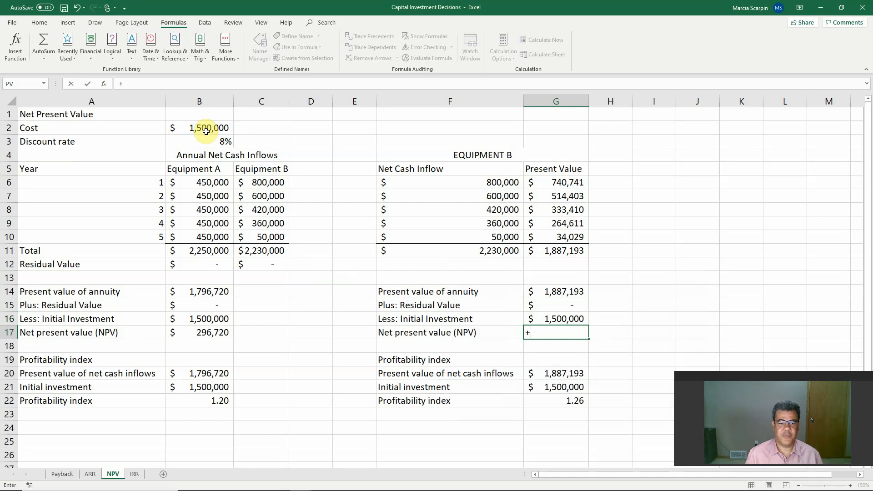
{"action": "key", "text": "Up"}
{"action": "key", "text": "Up"}
{"action": "key", "text": "Up"}
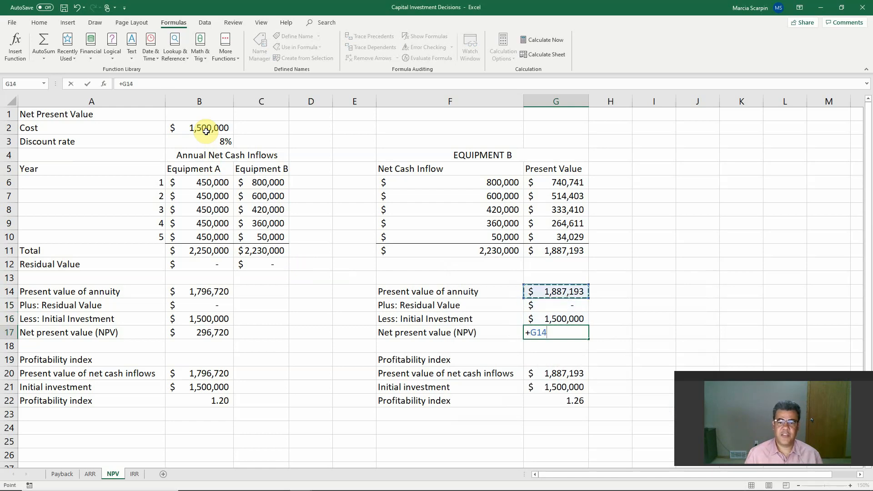
{"action": "type", "text": "+"}
{"action": "key", "text": "Up"}
{"action": "key", "text": "Up"}
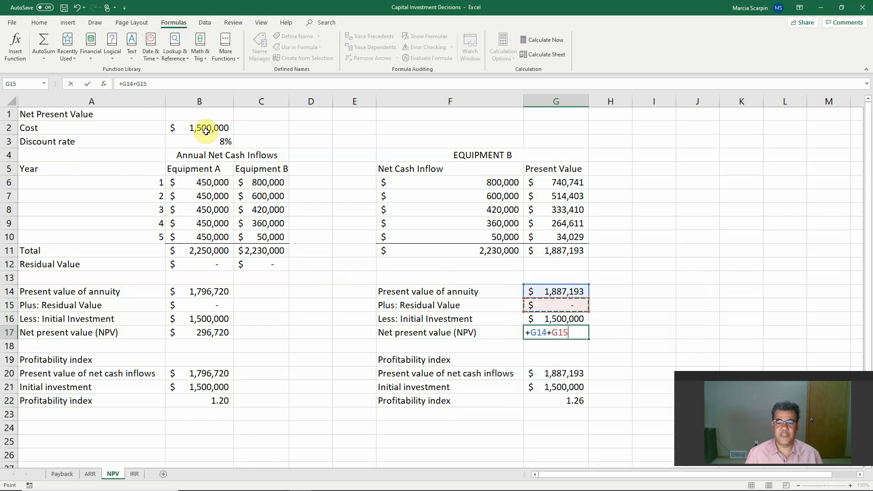
{"action": "type", "text": "-"}
{"action": "key", "text": "Up"}
{"action": "key", "text": "Return"}
{"action": "key", "text": "Up"}
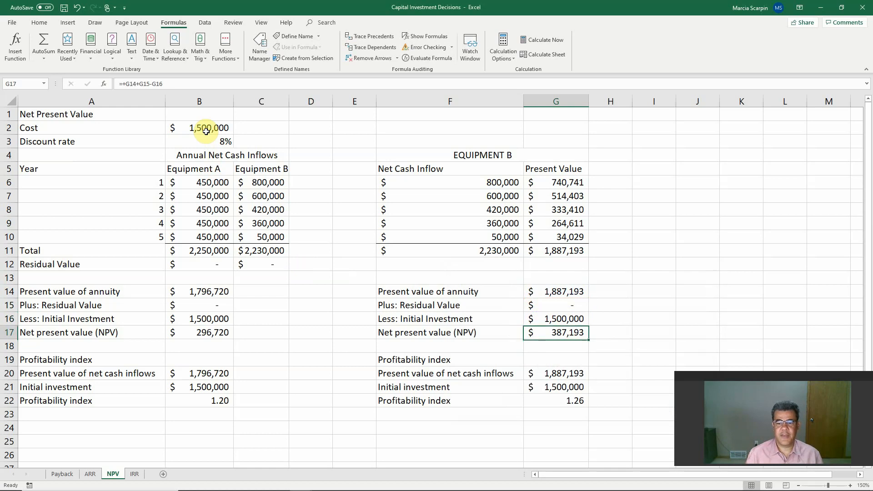
{"action": "key", "text": "ctrl+c"}
{"action": "key", "text": "Left"}
{"action": "key", "text": "Left"}
{"action": "key", "text": "Left"}
{"action": "key", "text": "Left"}
{"action": "key", "text": "Left"}
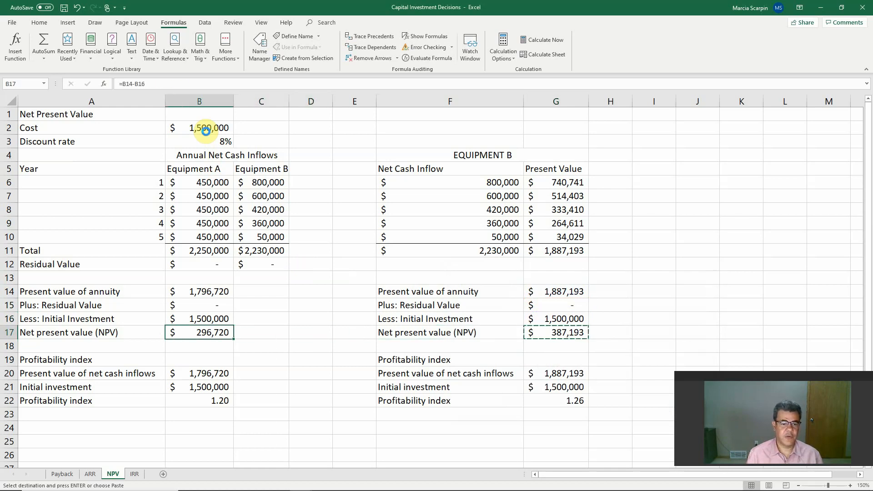
{"action": "key", "text": "Escape"}
{"action": "key", "text": "Right"}
{"action": "key", "text": "Right"}
{"action": "key", "text": "Right"}
{"action": "key", "text": "Right"}
{"action": "key", "text": "Right"}
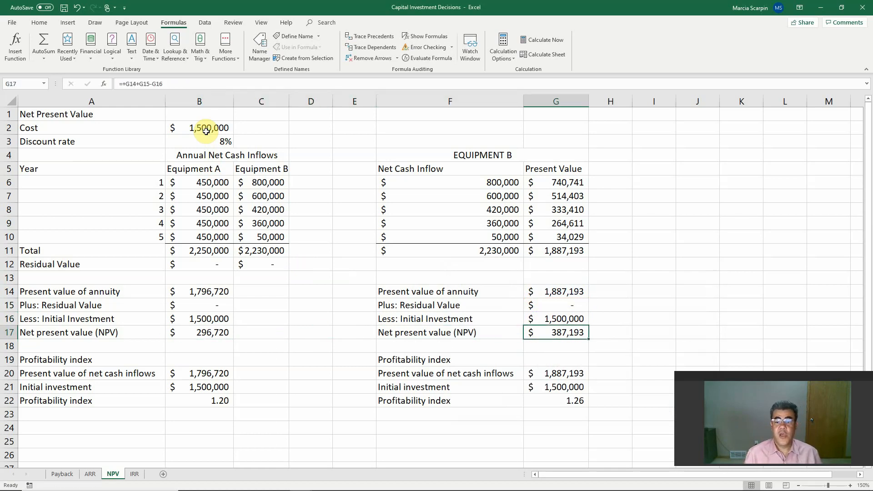
Highlight Equipment B's net present value in G17 and profitability index in G22 with yellow fill.
{"action": "left_click", "coordinate": [39, 22]}
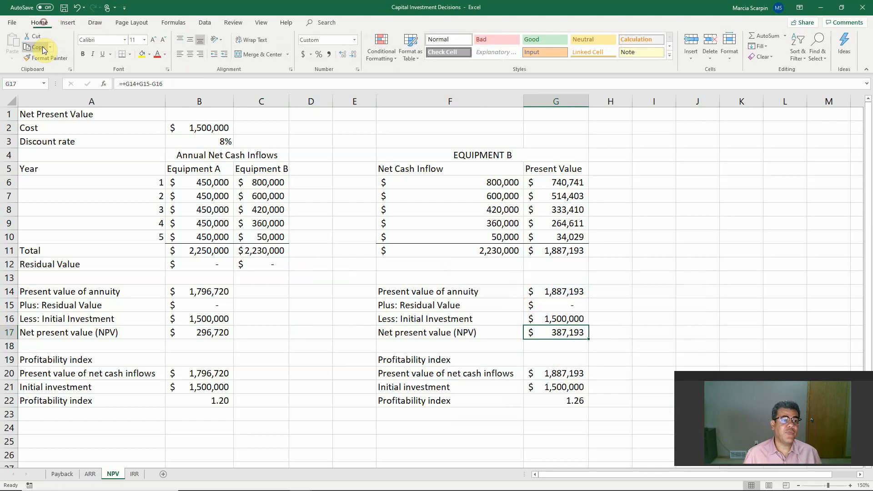
{"action": "left_click", "coordinate": [143, 54]}
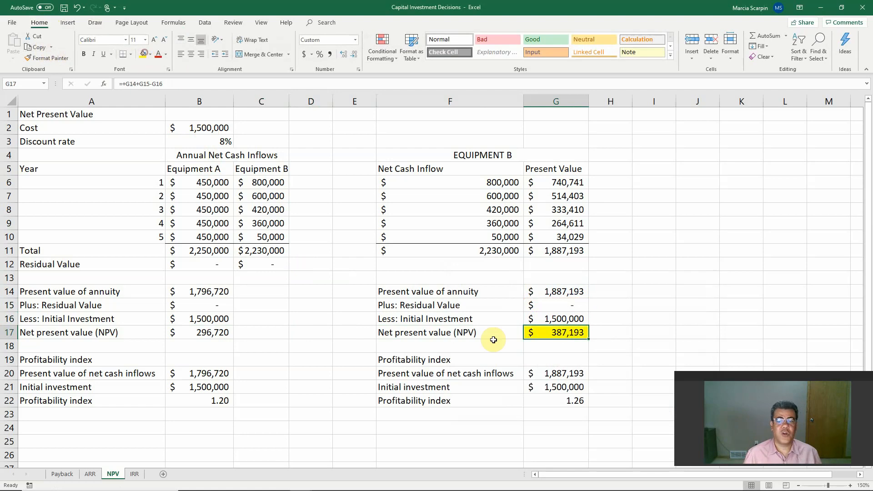
{"action": "left_click", "coordinate": [573, 399]}
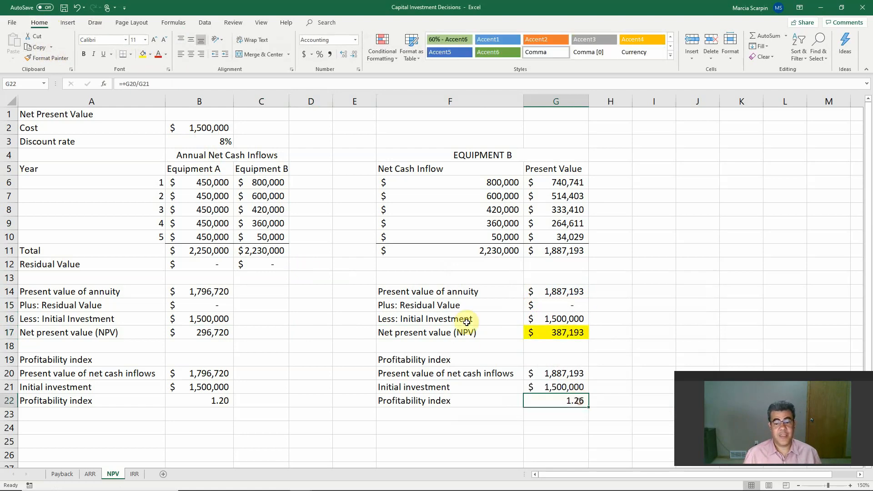
{"action": "left_click", "coordinate": [143, 54]}
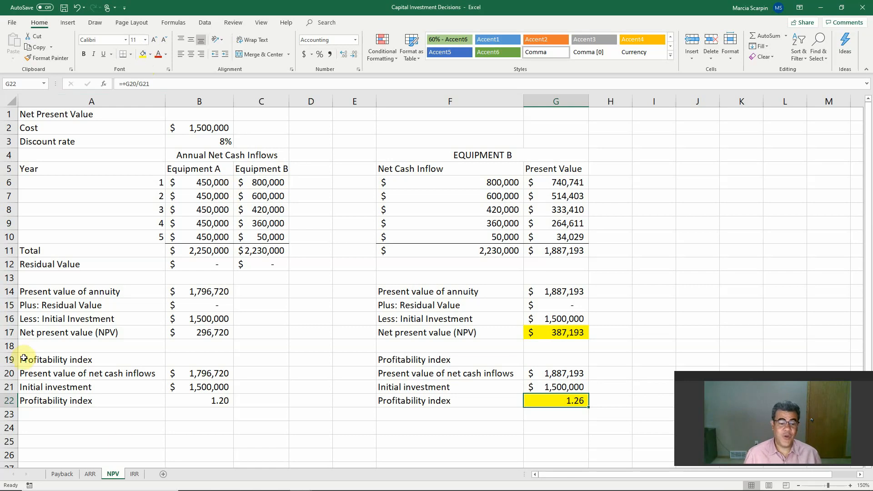
Look through the IRR sheet's calculations for Equipment A and Equipment B, and return to the NPV sheet.
{"action": "left_click", "coordinate": [136, 474]}
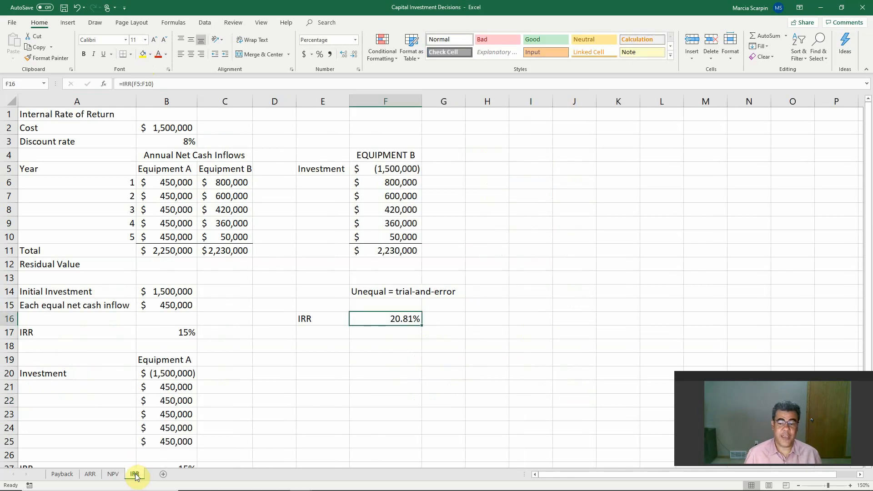
{"action": "scroll", "coordinate": [259, 424], "scroll_direction": "down", "scroll_amount": 2}
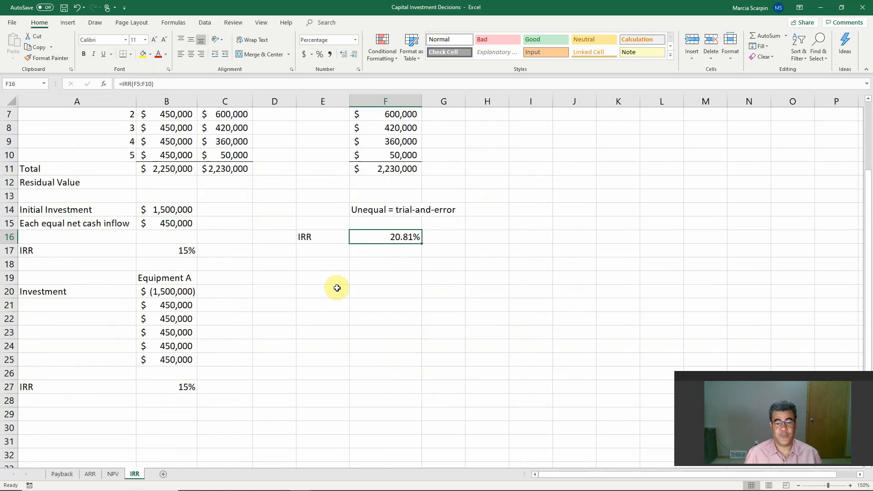
{"action": "scroll", "coordinate": [338, 273], "scroll_direction": "up", "scroll_amount": 2}
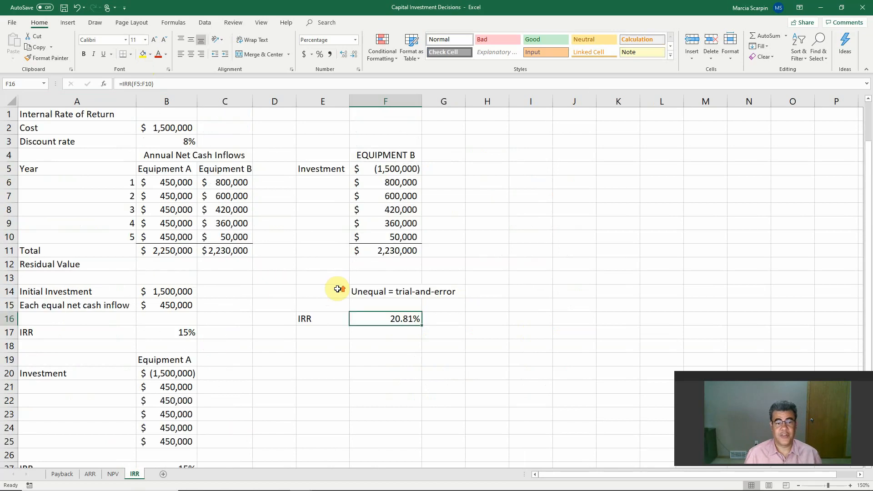
{"action": "left_click", "coordinate": [113, 474]}
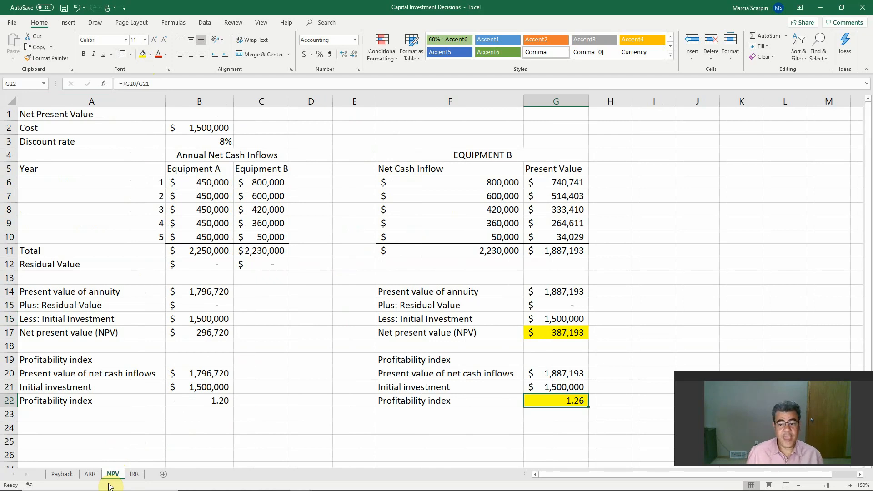
Switch to the slide presentation and advance to its closing slide.
{"action": "key", "text": "alt+Tab"}
{"action": "key", "text": "Right"}
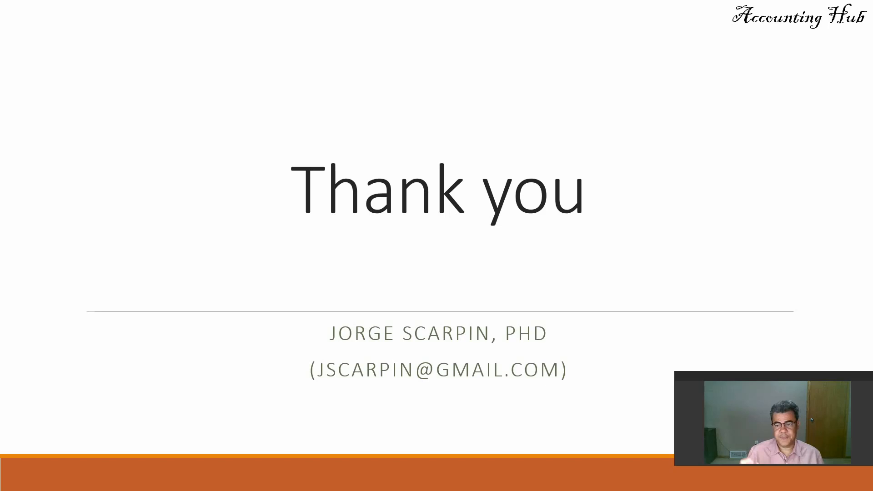